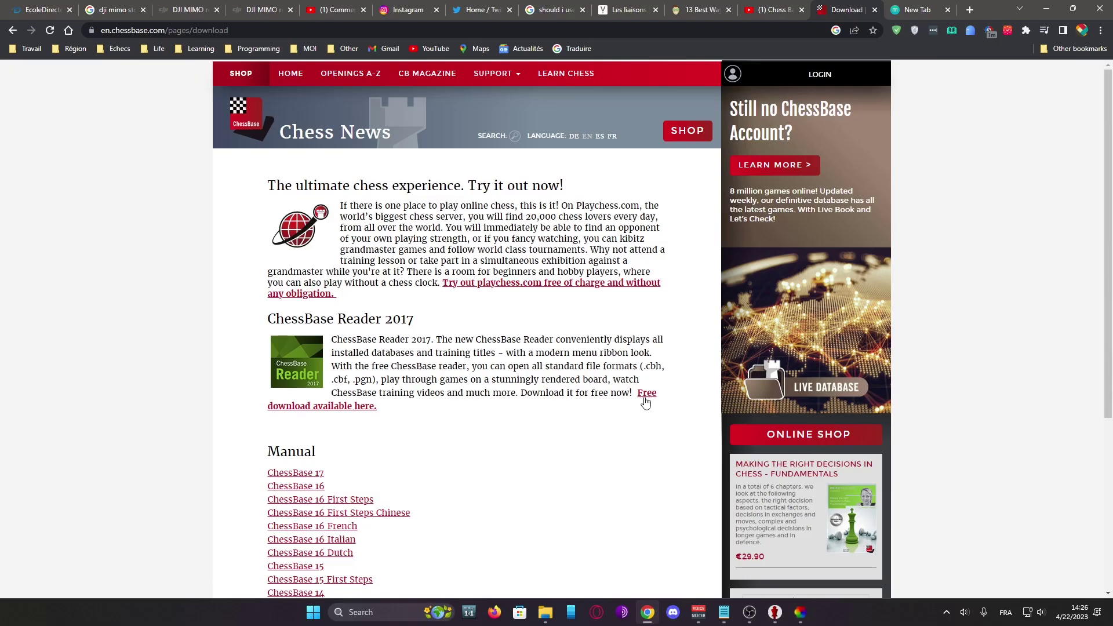
Step: Download the free ChessBase Reader 2017 installer and save it in the Downloads folder
click(645, 398)
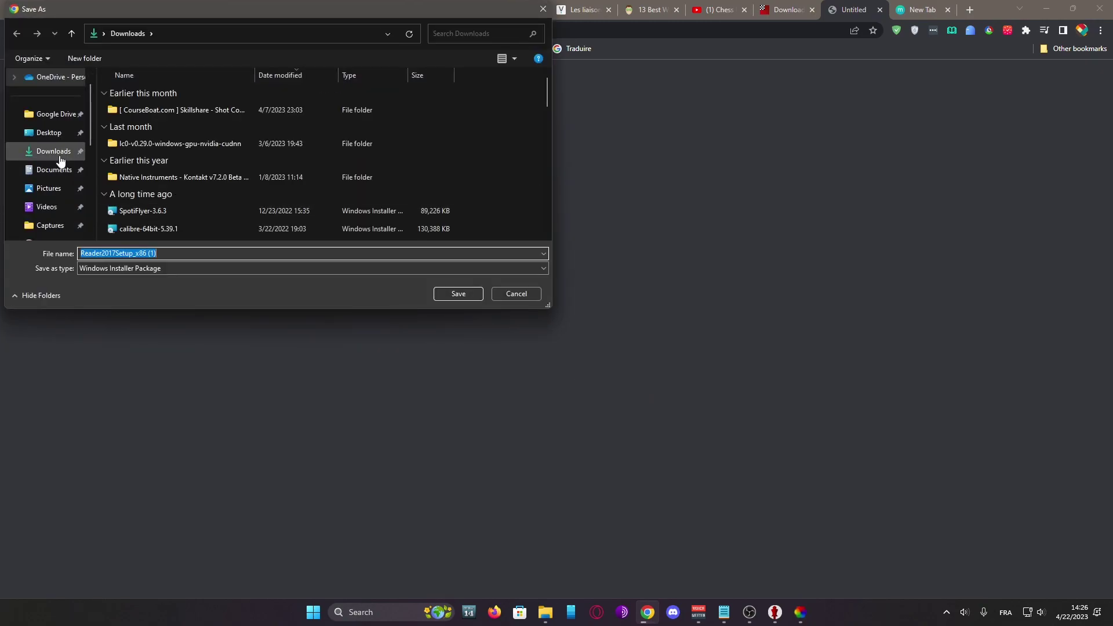
click(60, 156)
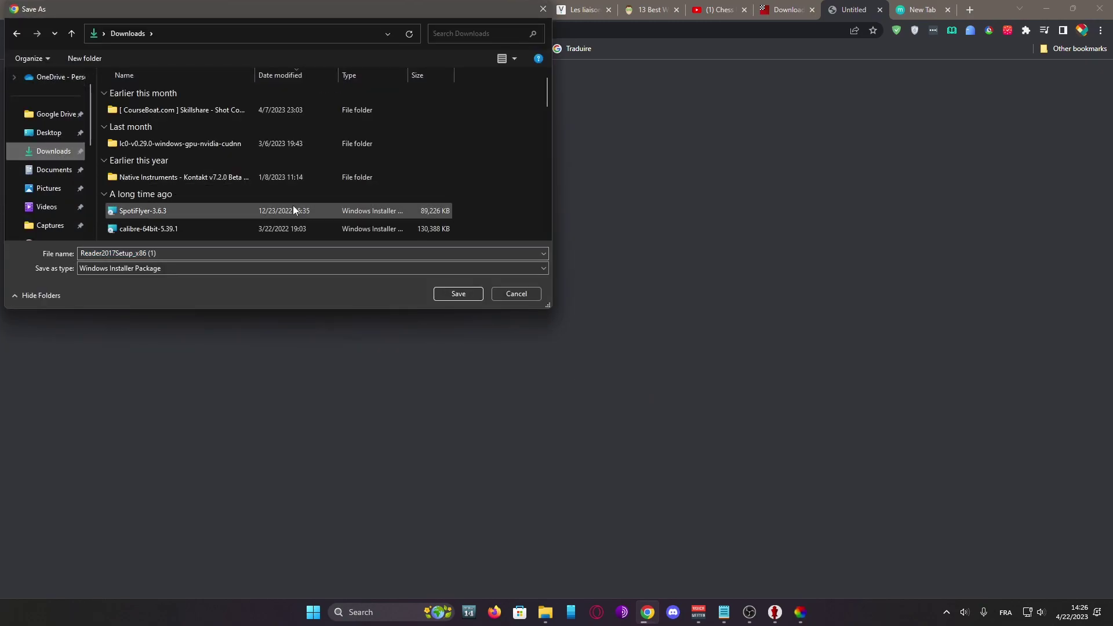
click(447, 294)
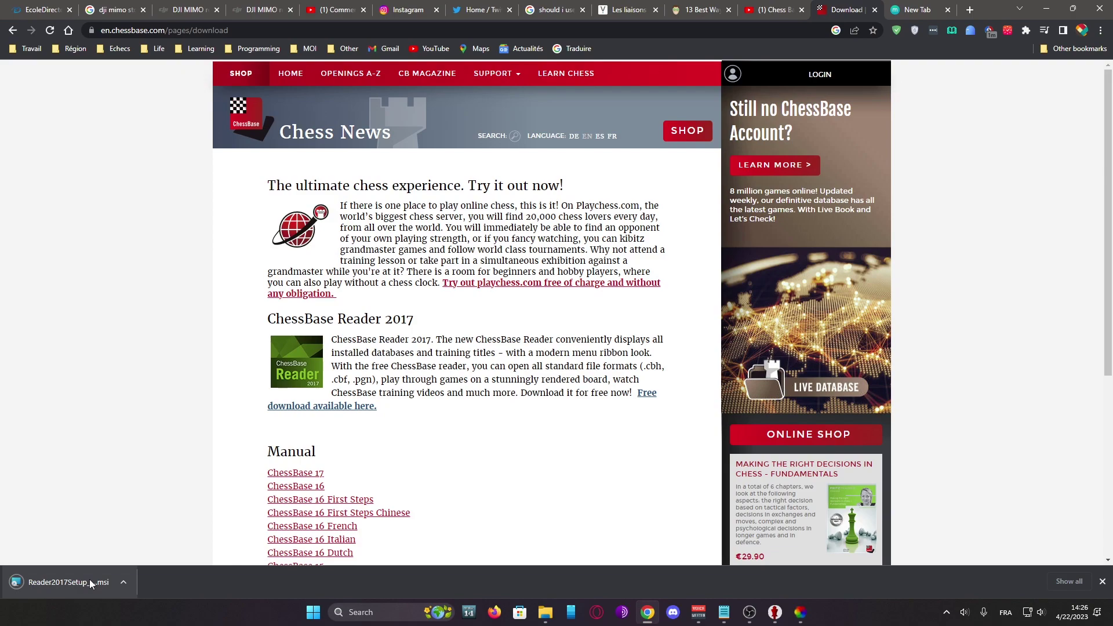
Step: Run the downloaded Reader 2017 installer and complete its setup wizard, keeping the default feature selection
click(99, 579)
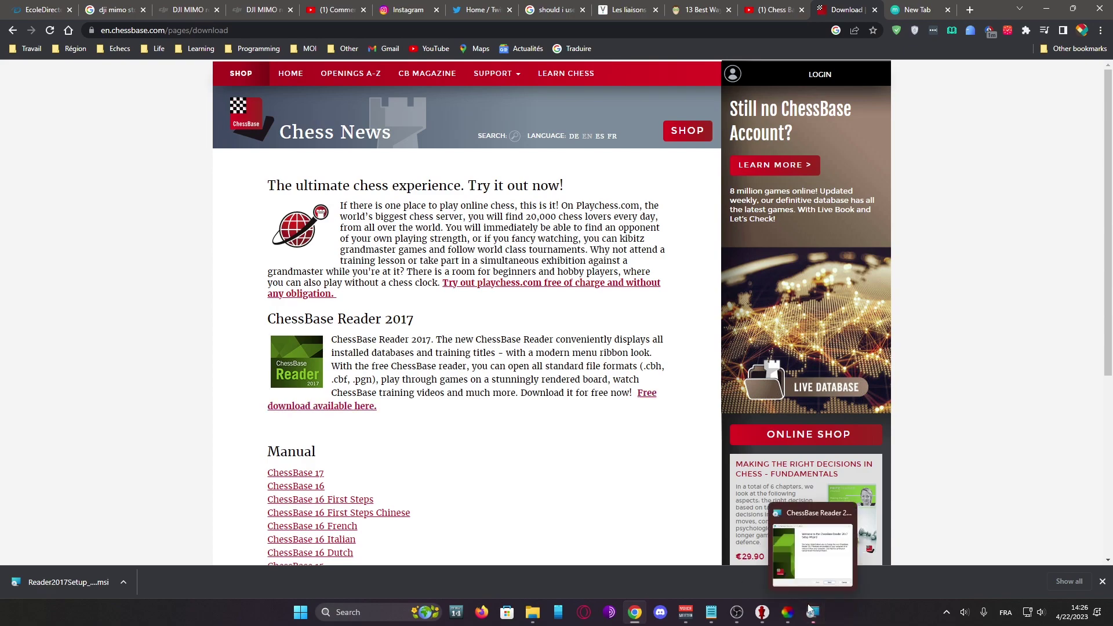
click(811, 610)
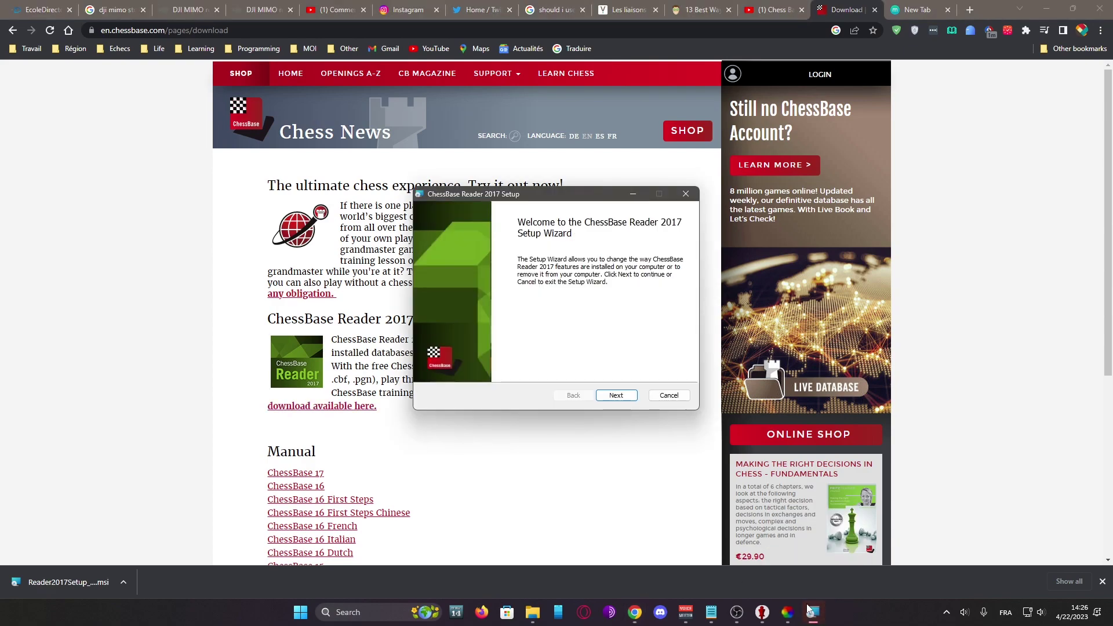
click(616, 395)
click(475, 266)
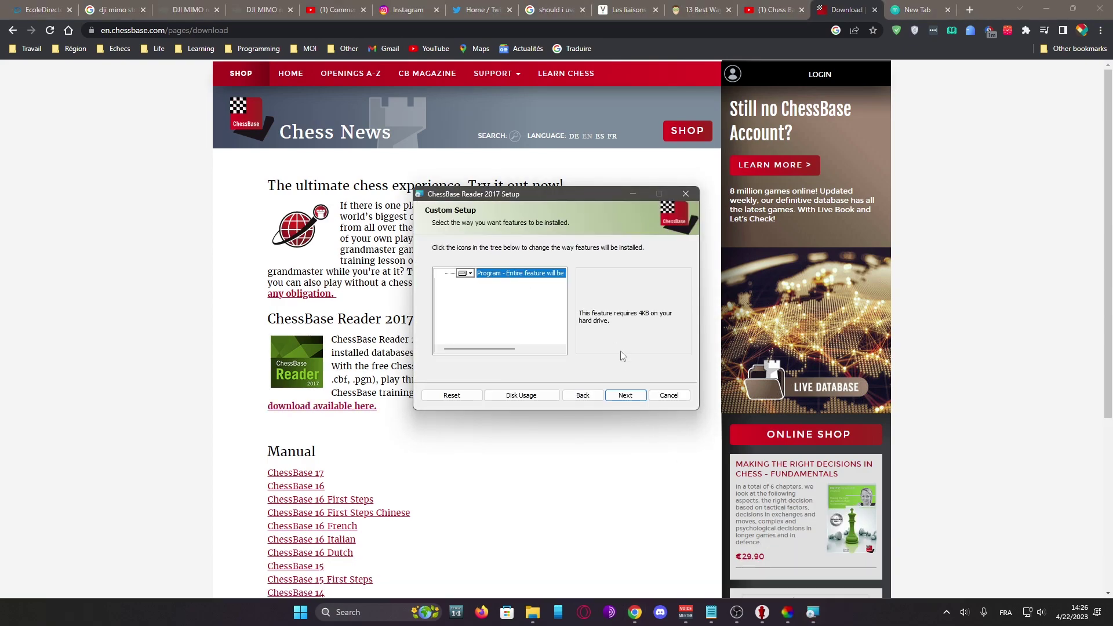
click(634, 399)
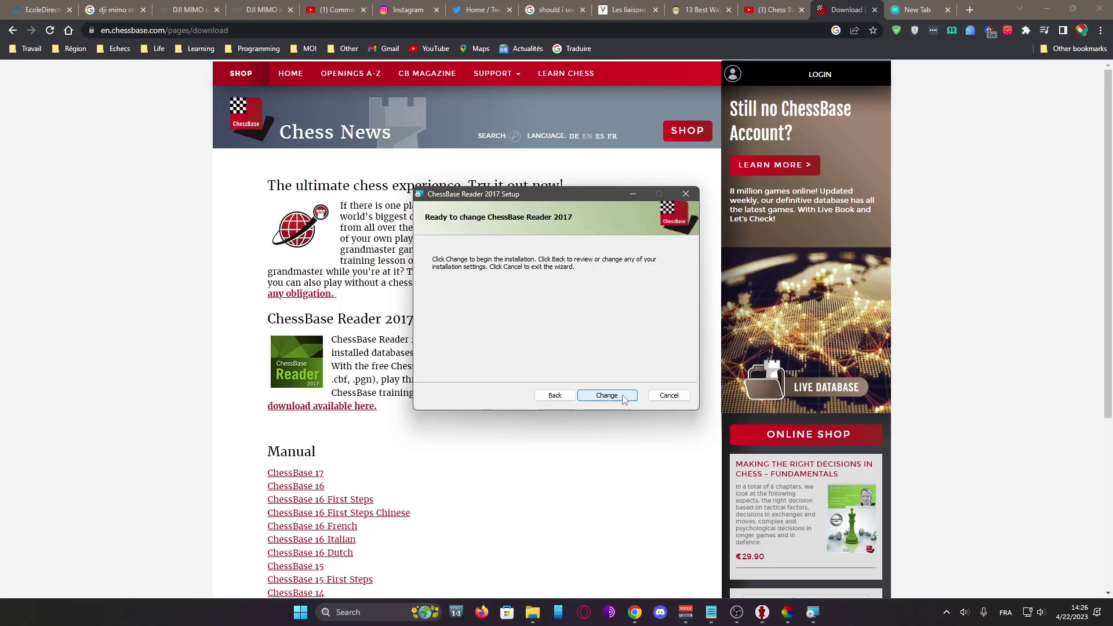
click(623, 397)
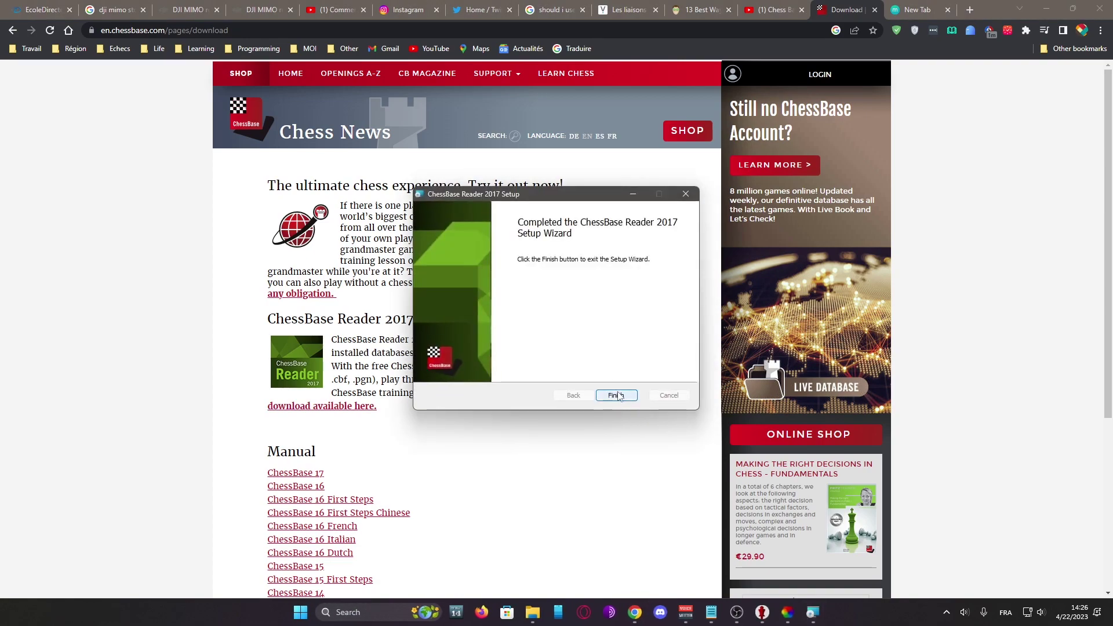
click(616, 395)
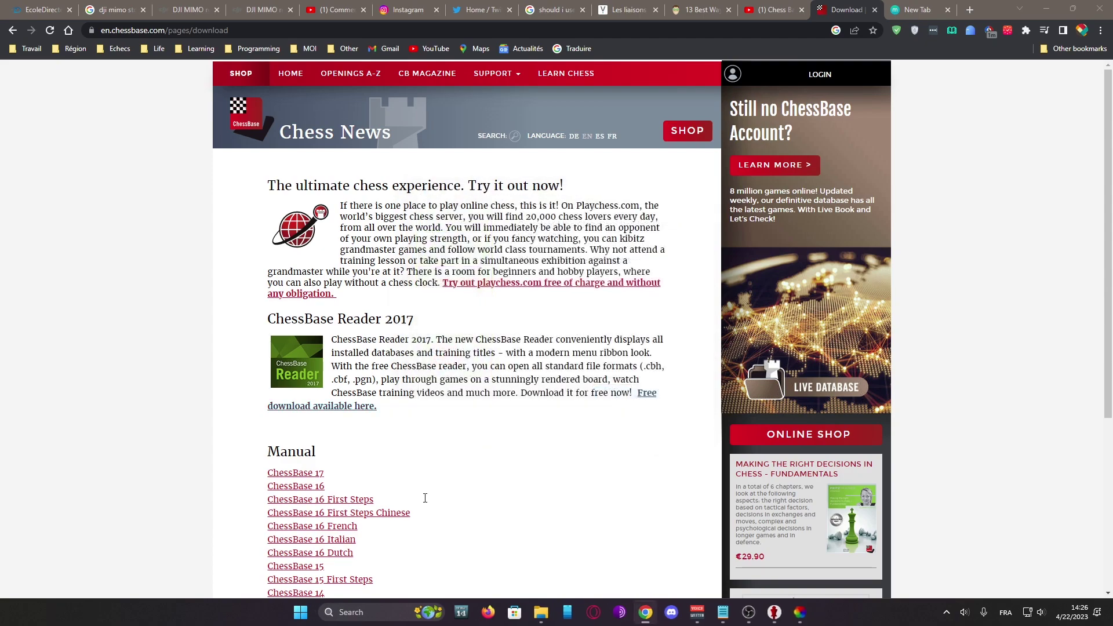
Step: Search the computer for "chess" and launch ChessBase Reader 2017
click(379, 613)
text(ches)
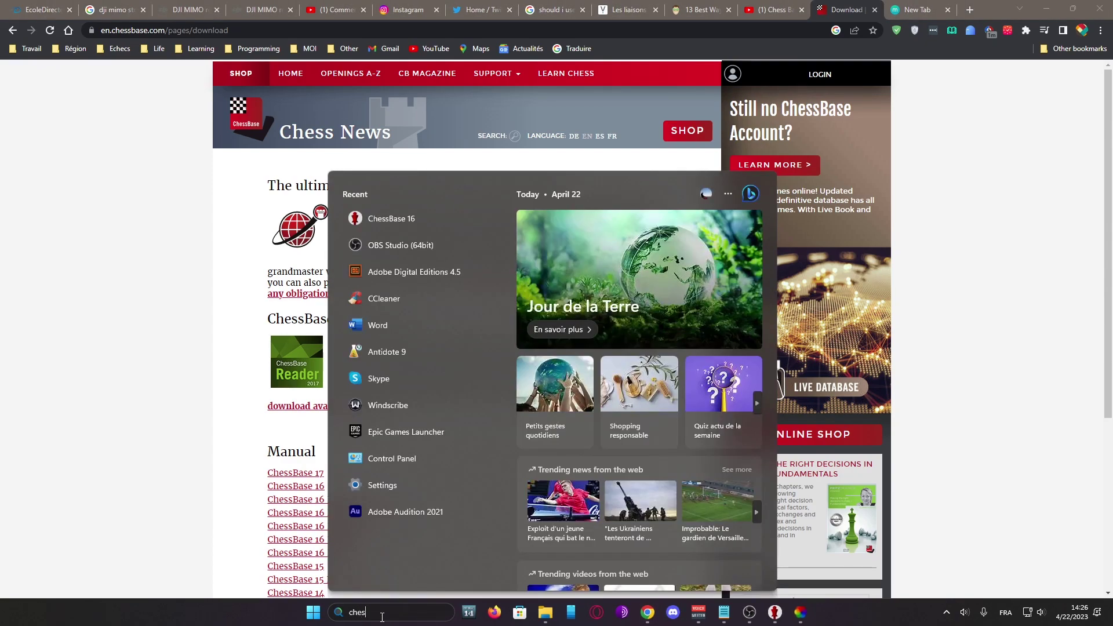
text(s)
key(BackSpace)
key(BackSpace)
key(BackSpace)
key(BackSpace)
key(BackSpace)
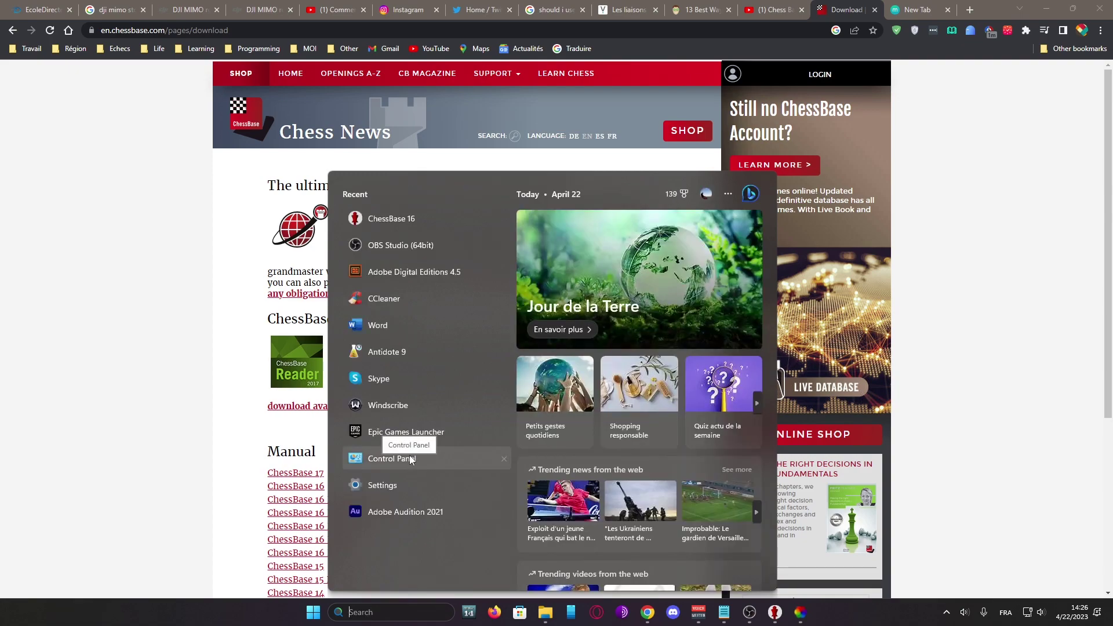
text(chess)
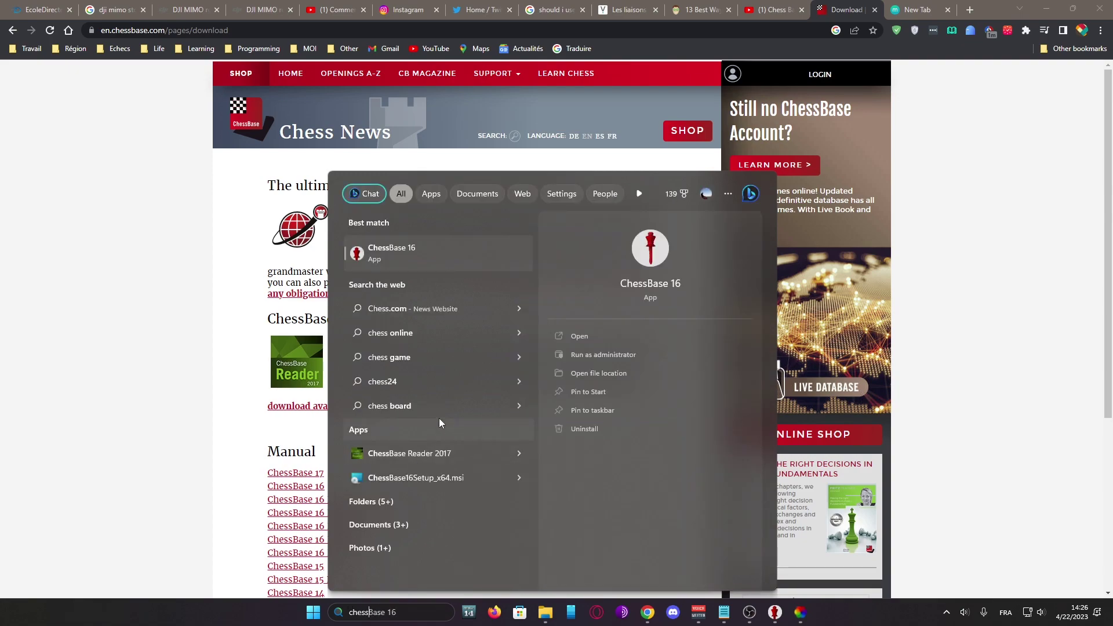
click(409, 448)
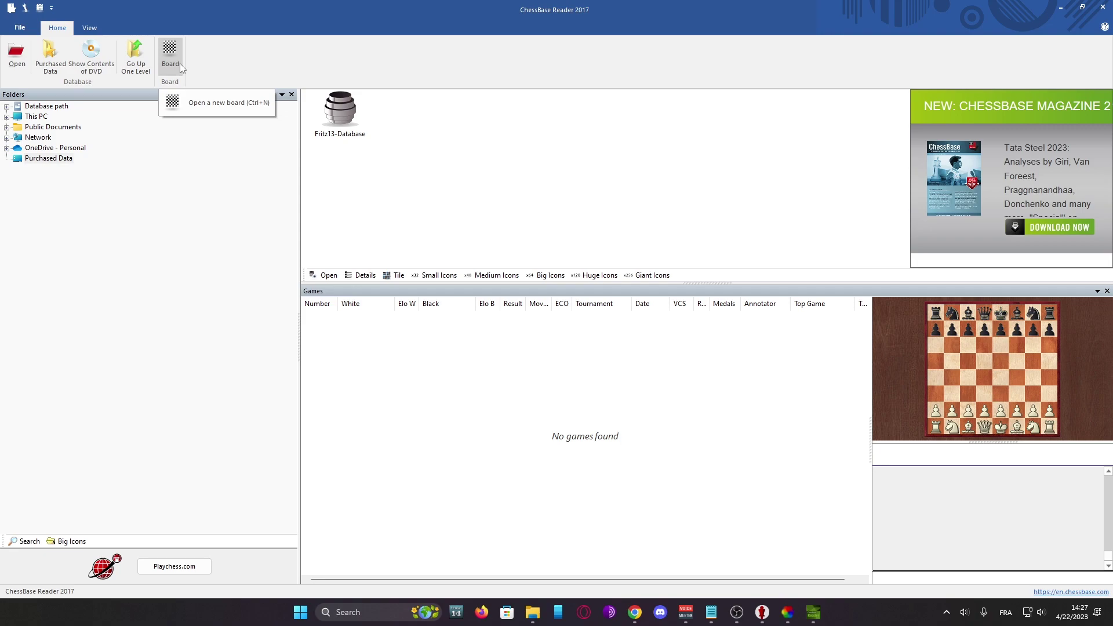
Step: Switch to Chrome, search the web for "stockfish" and open the Stockfish 15.1 download page
key(alt+Tab)
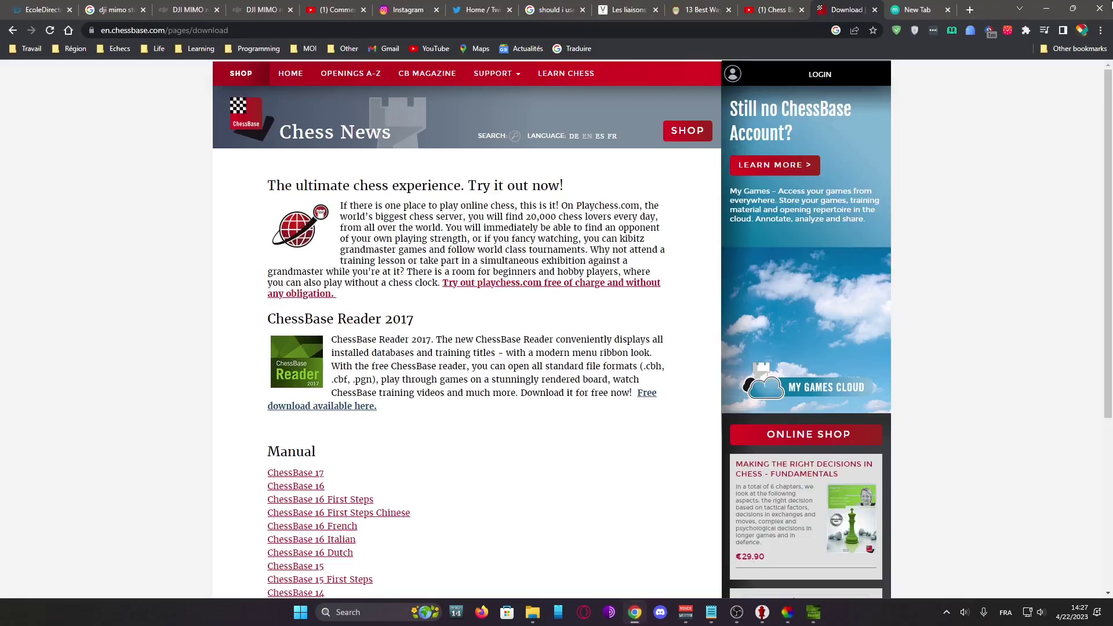
click(926, 9)
text(sto)
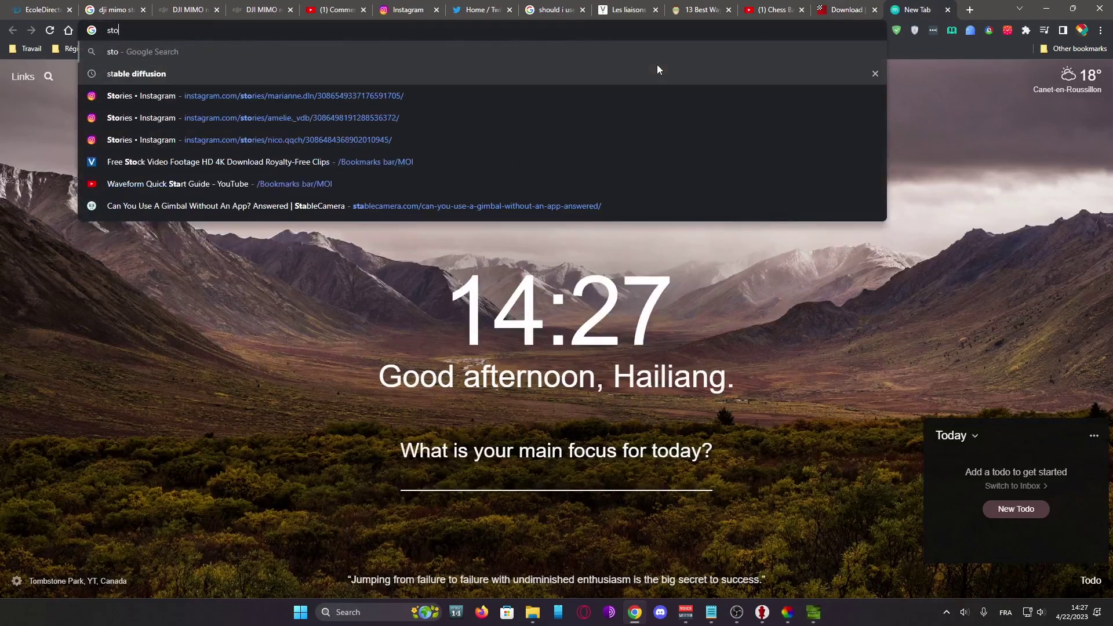
text(ckfish)
key(Return)
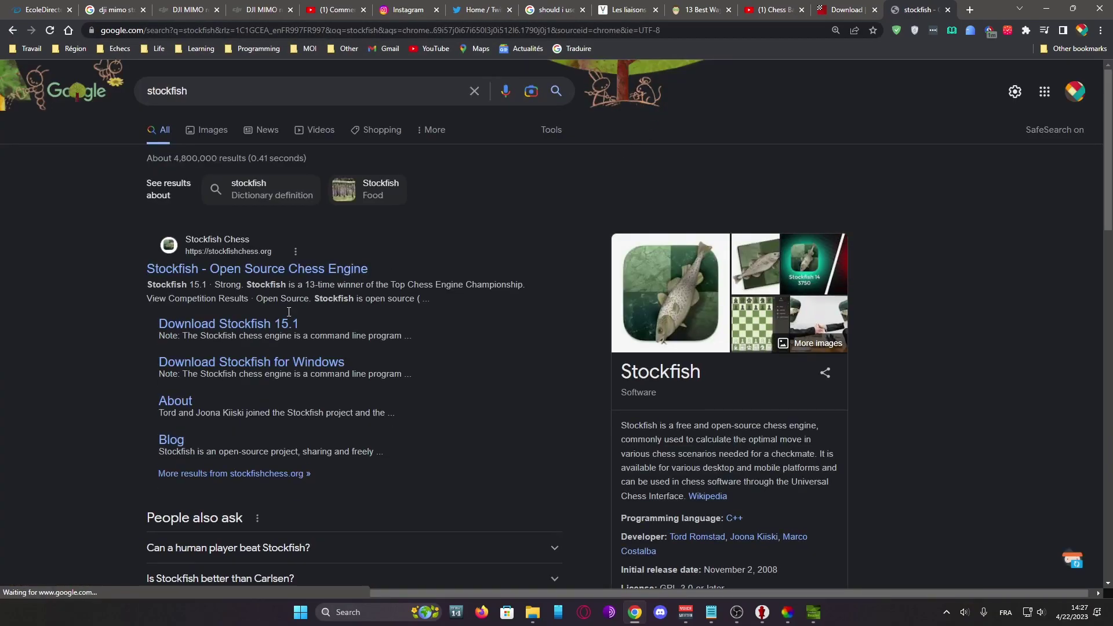
click(284, 325)
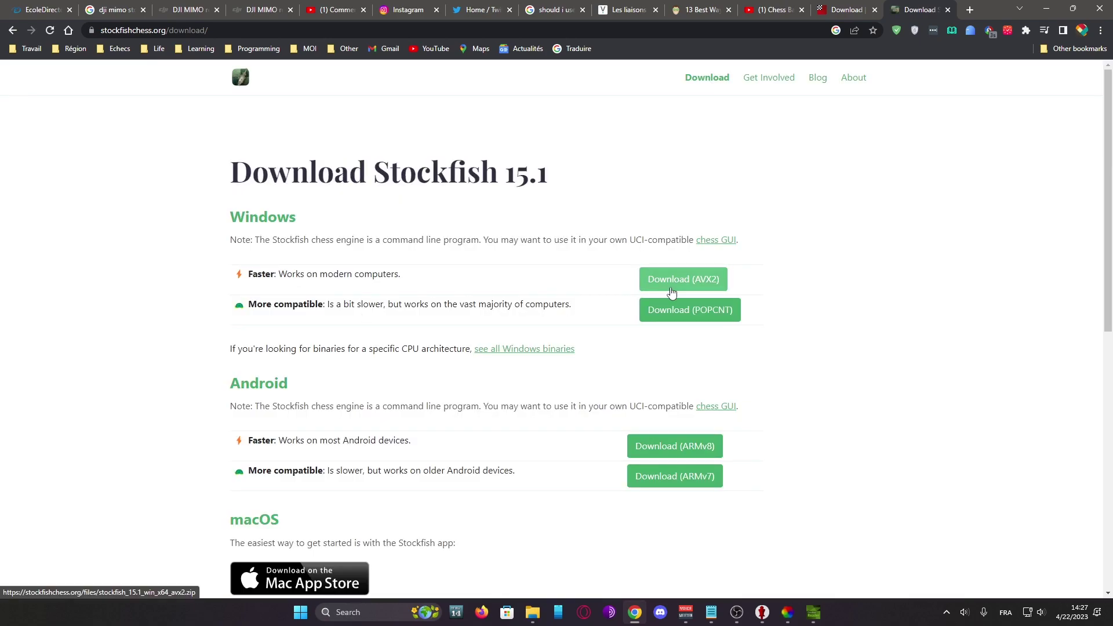
Step: Download the faster AVX2 Windows build of Stockfish 15.1 and save the zip file
scroll(522, 289, down, 1)
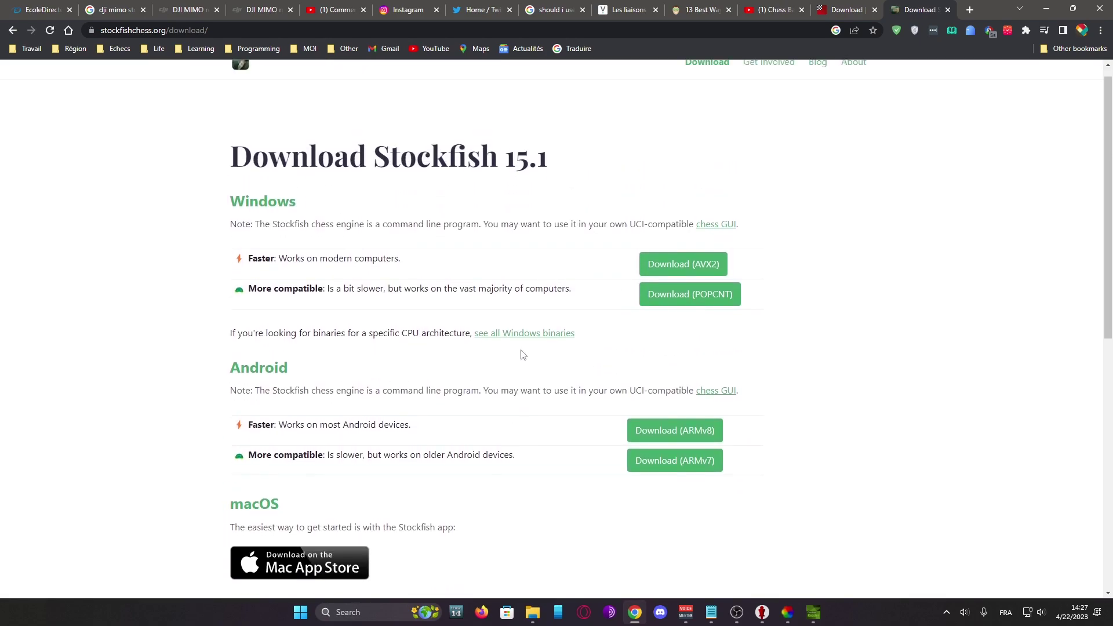
scroll(521, 355, up, 1)
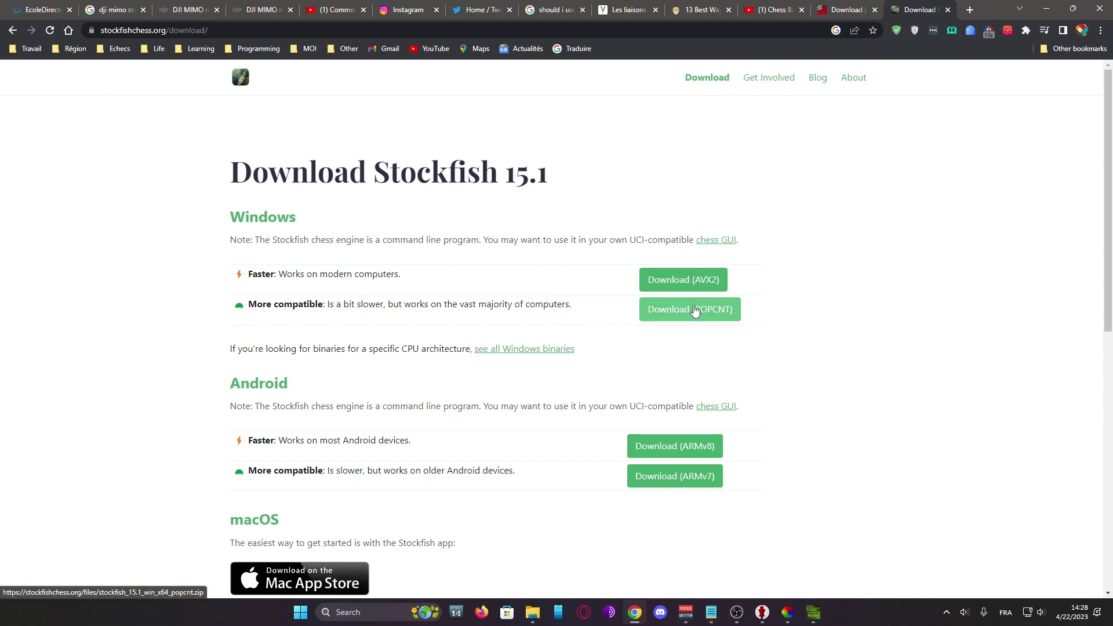
click(669, 283)
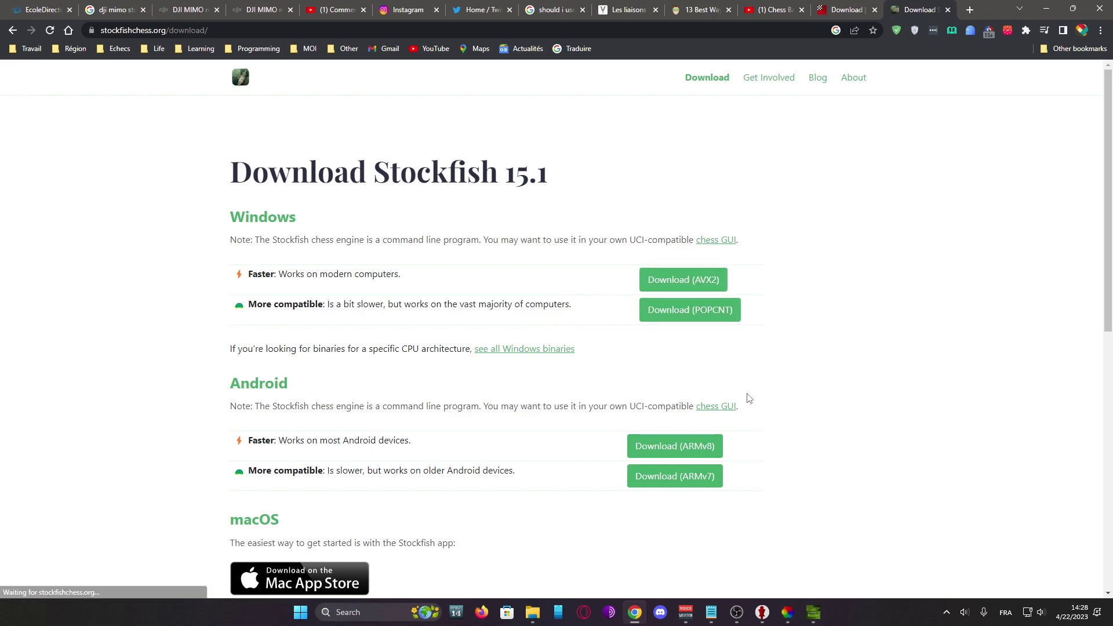
click(458, 294)
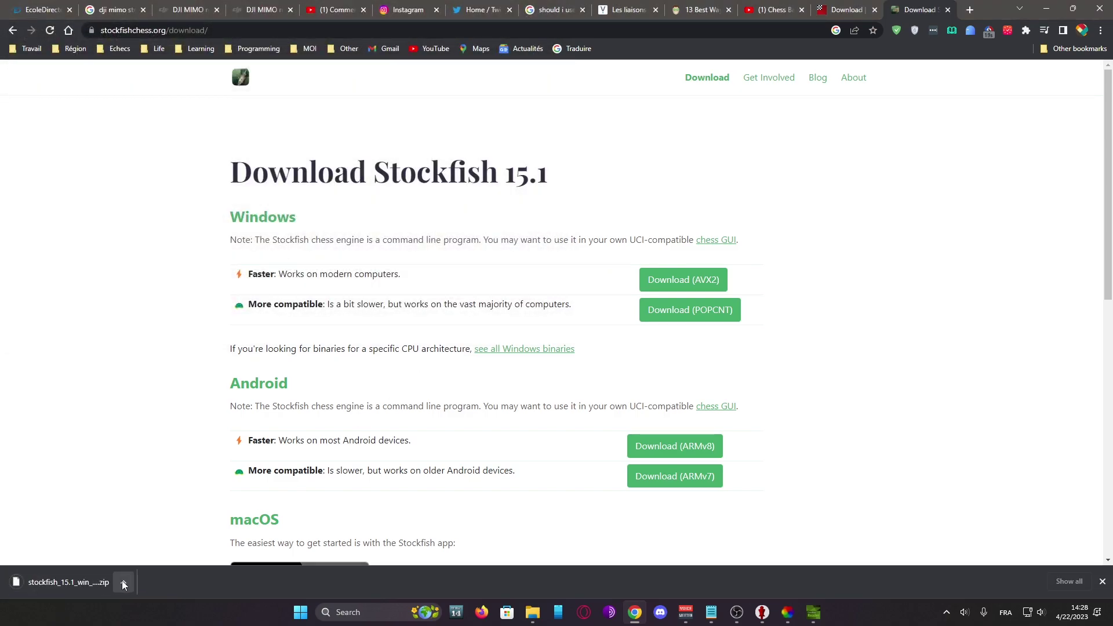
Step: In File Explorer, extract stockfish_15.1_win_x64_avx2.zip within Downloads to its default folder and open the extracted inner folder
click(533, 618)
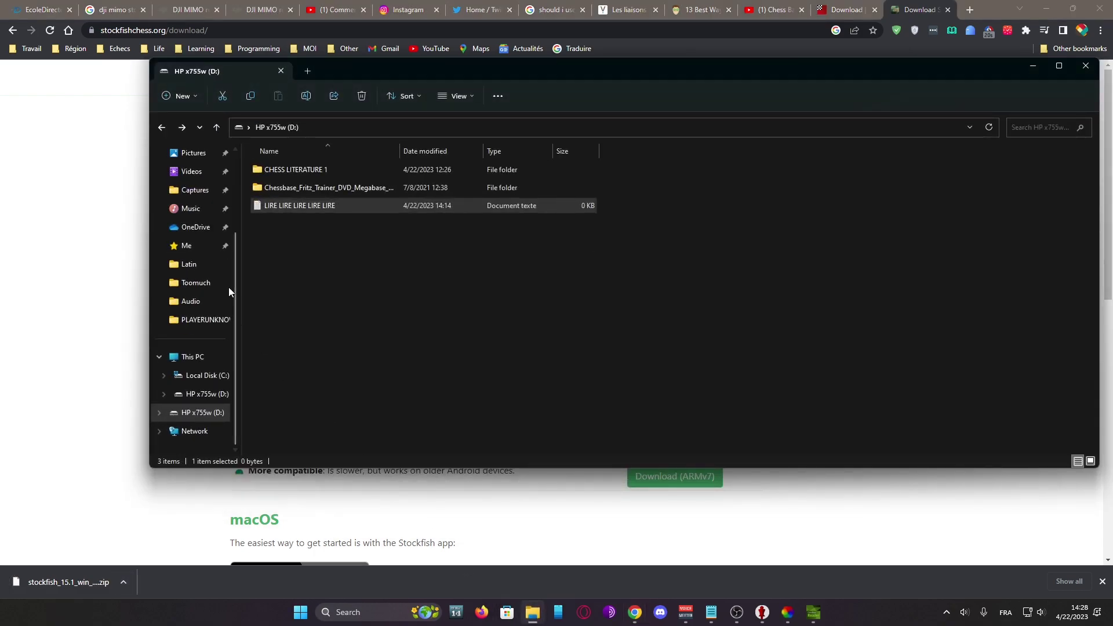
scroll(197, 223, up, 1)
scroll(197, 232, up, 2)
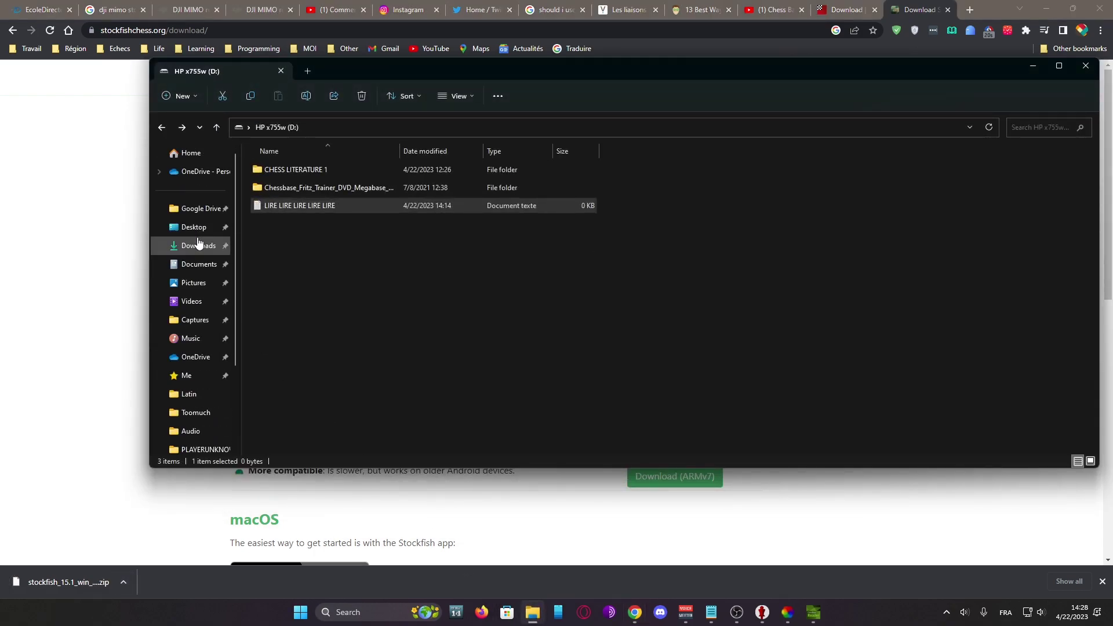
click(198, 246)
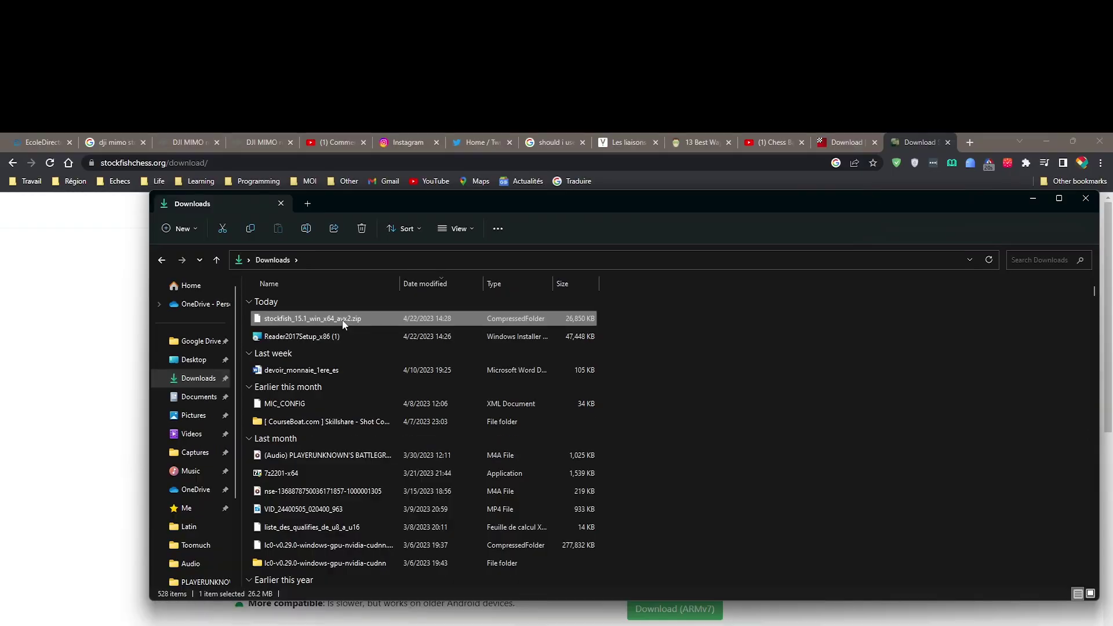
click(343, 186)
right_click(200, 236)
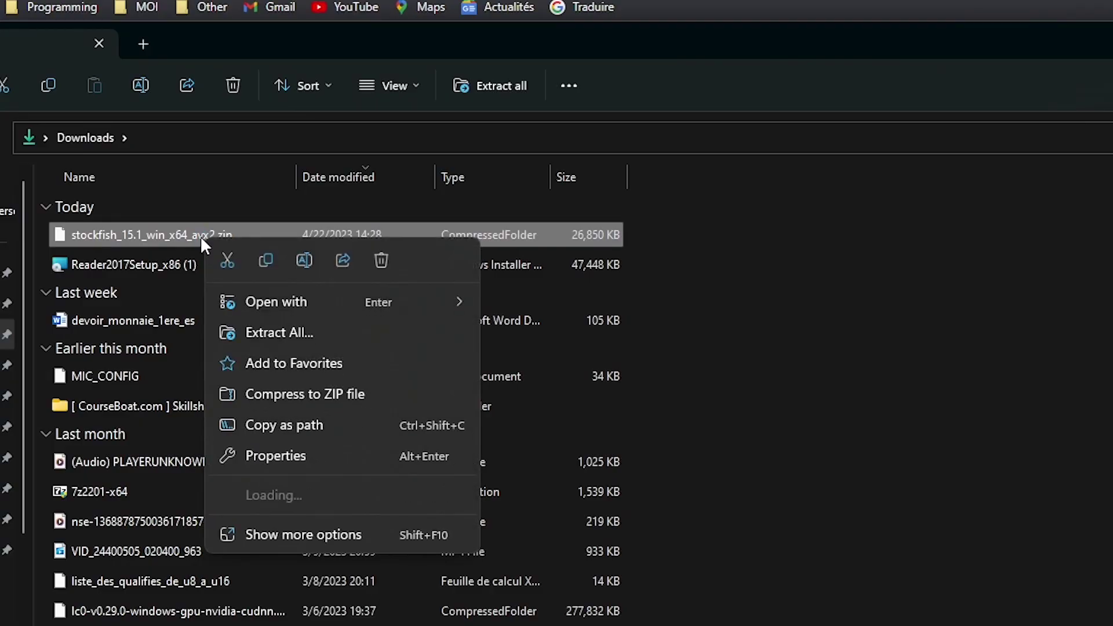
click(291, 332)
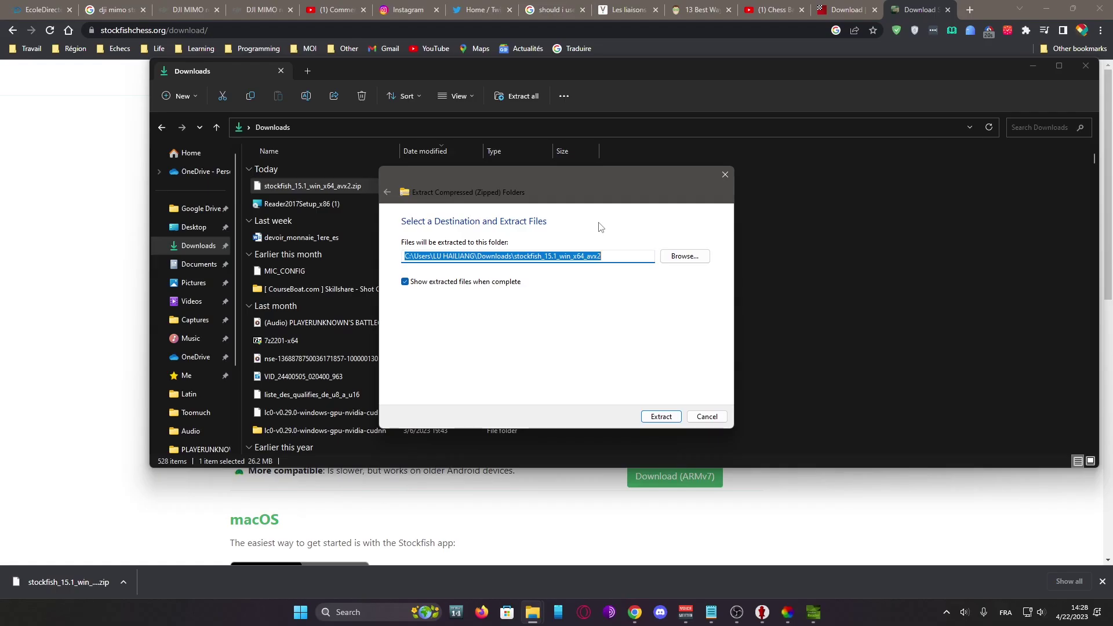
click(661, 416)
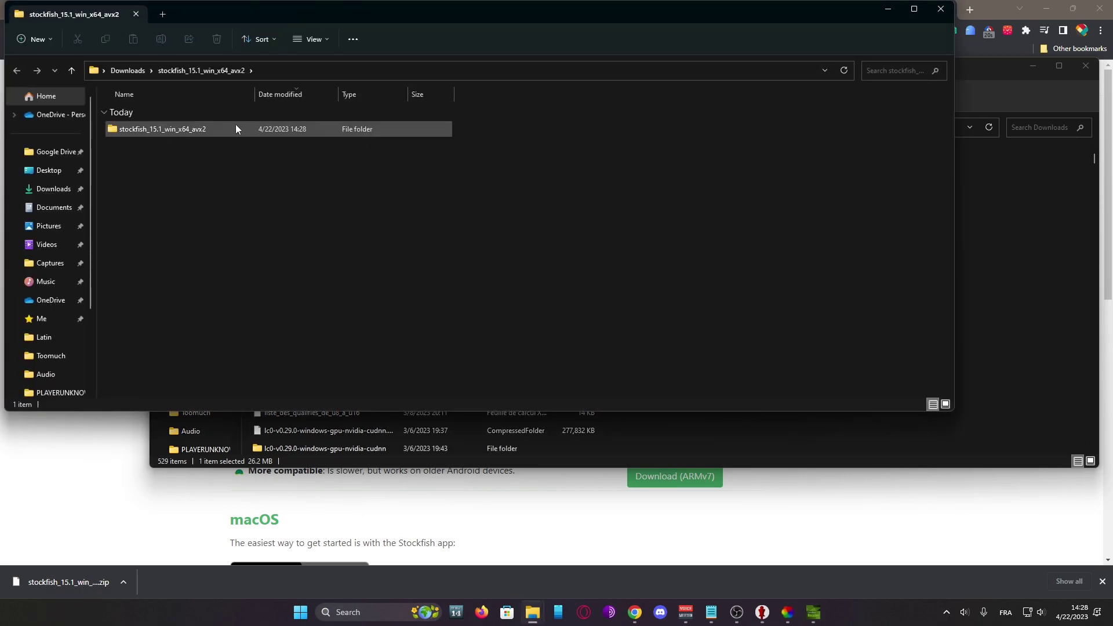
double_click(218, 127)
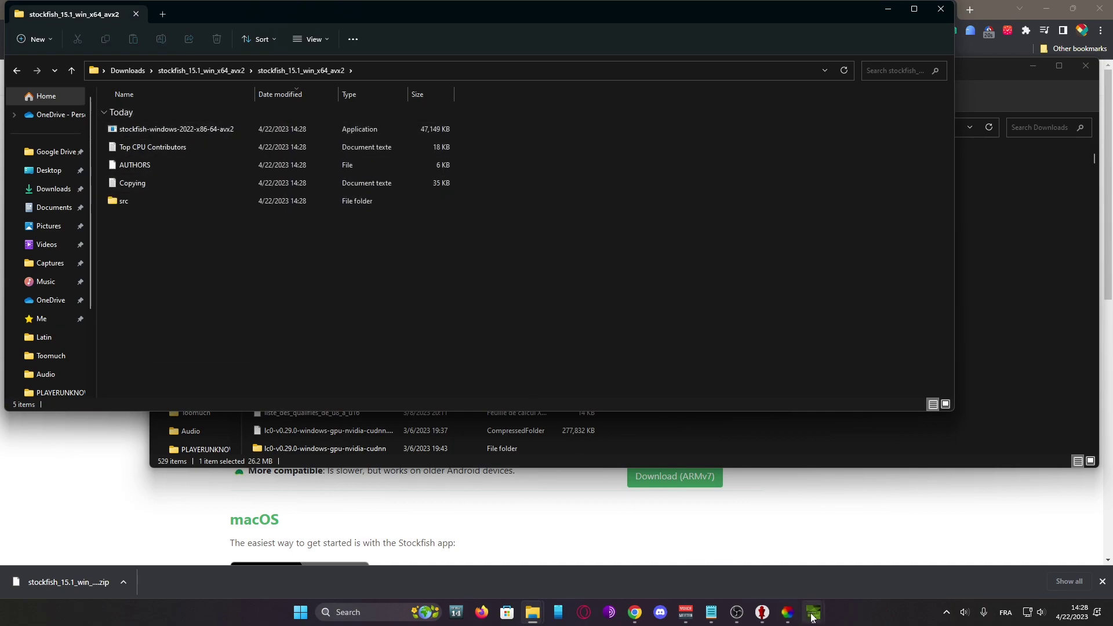
Step: Switch to ChessBase Reader 2017 and open a new board
mouse_move(813, 612)
click(751, 553)
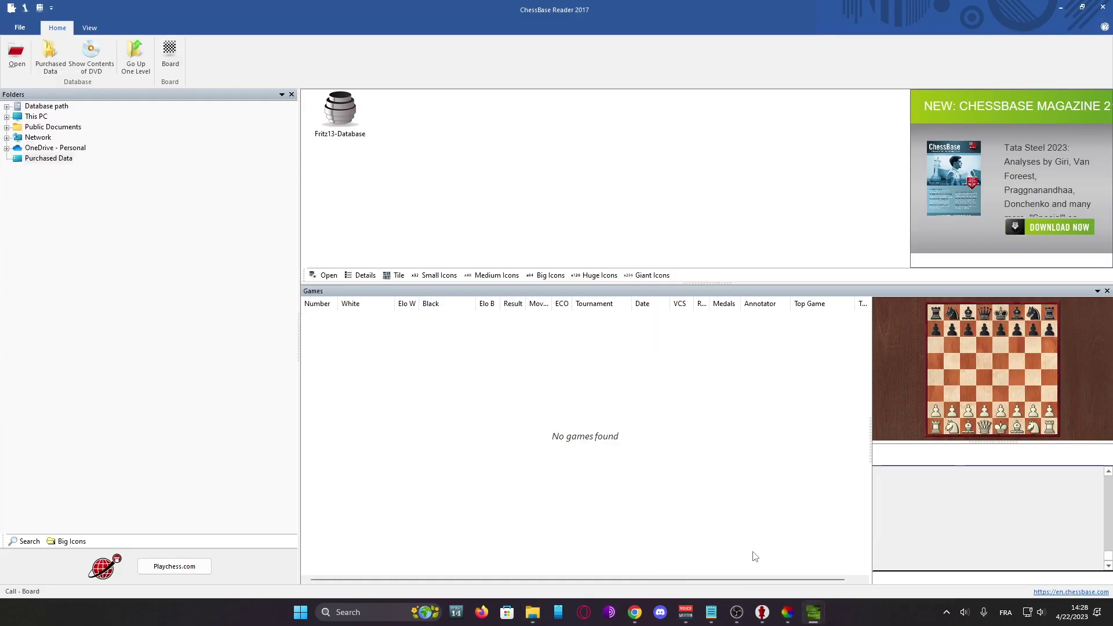
click(174, 47)
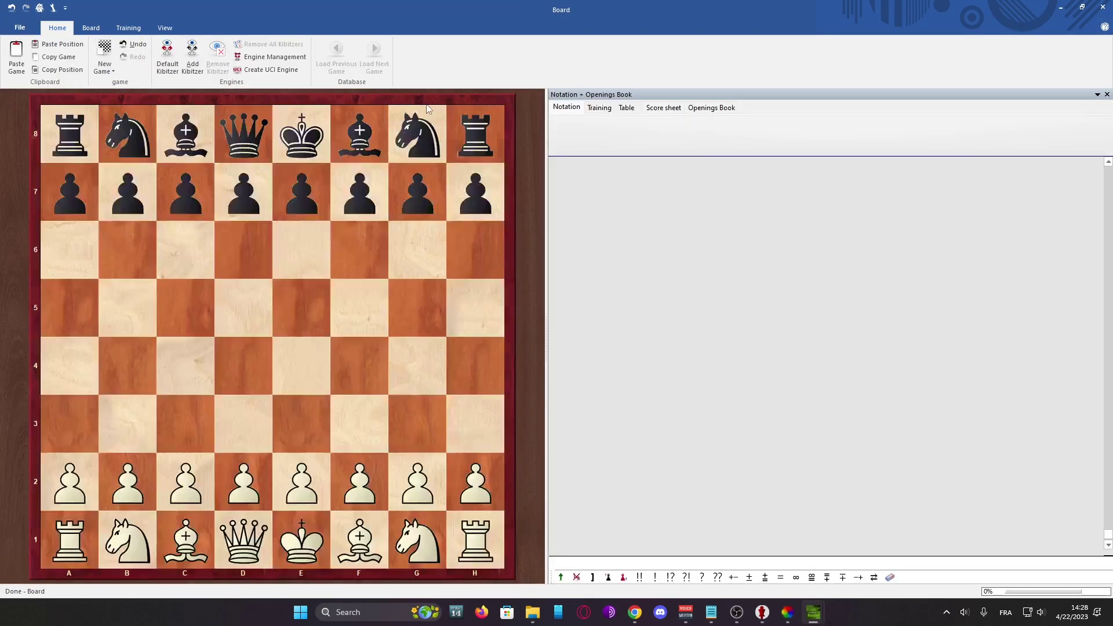
Step: Create a UCI engine from stockfish-windows-2022-x86-64-avx2 in the extracted inner folder within Downloads, keeping the name Stockfish 15.1
click(269, 69)
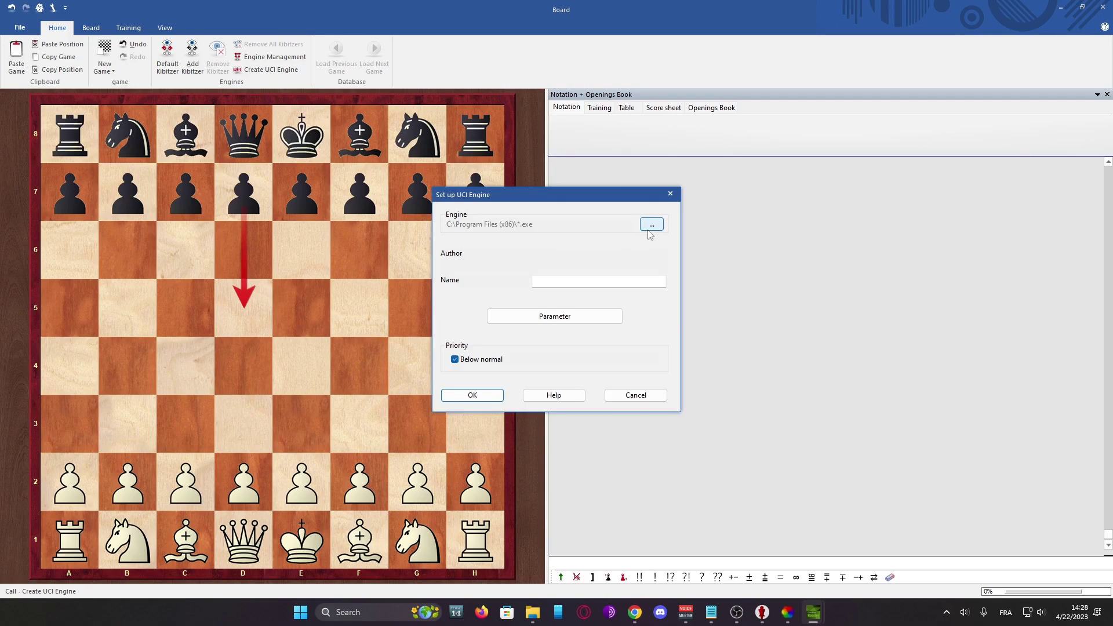
click(651, 226)
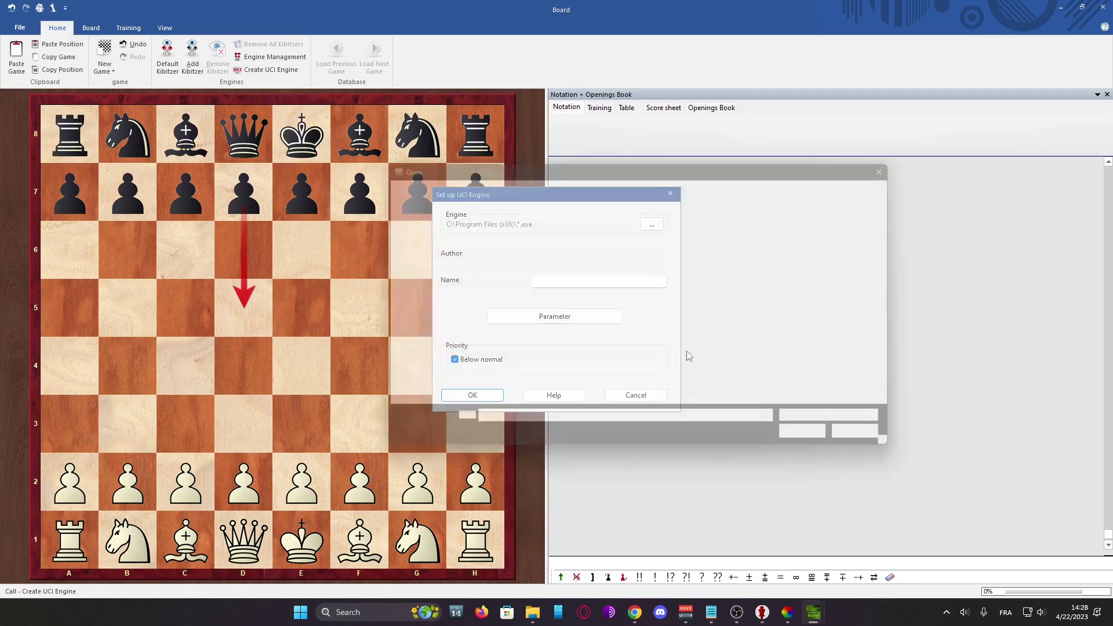
scroll(423, 339, up, 2)
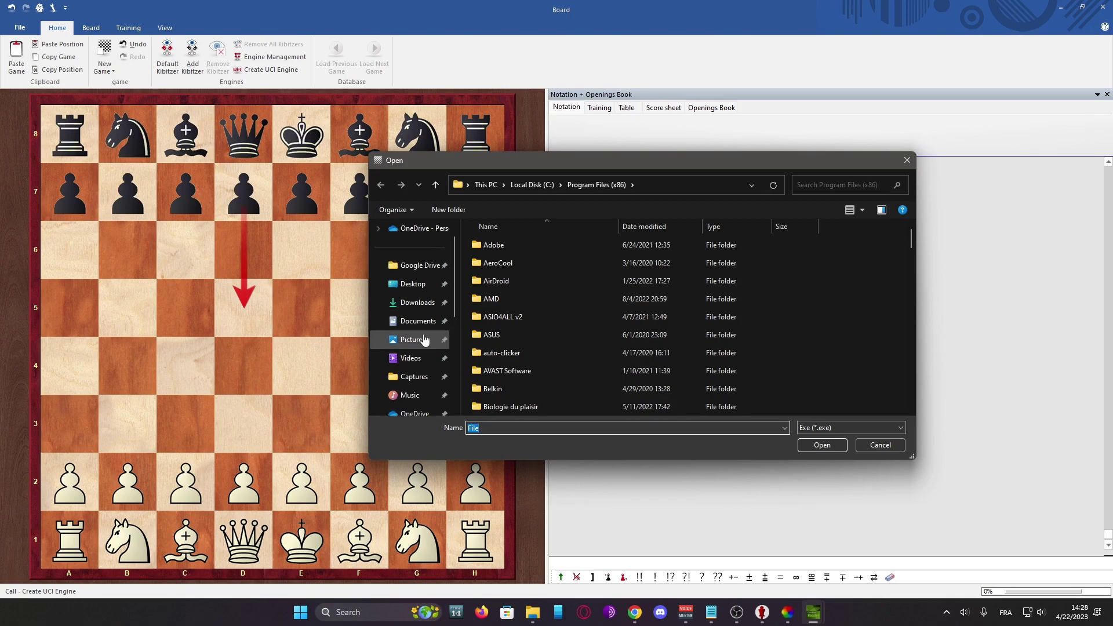
click(420, 303)
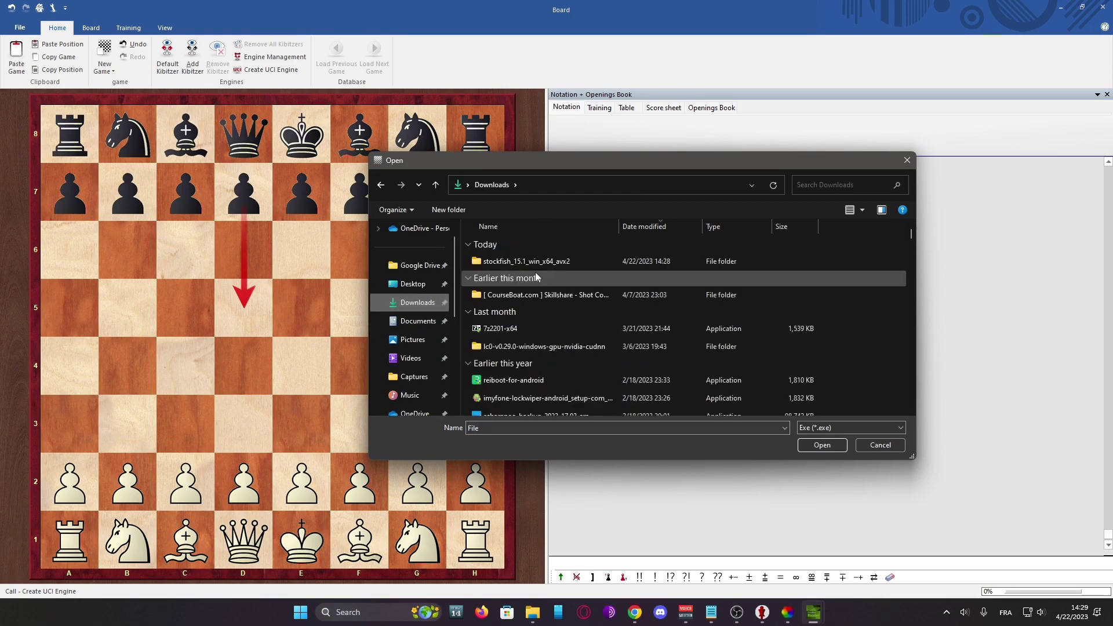
double_click(554, 264)
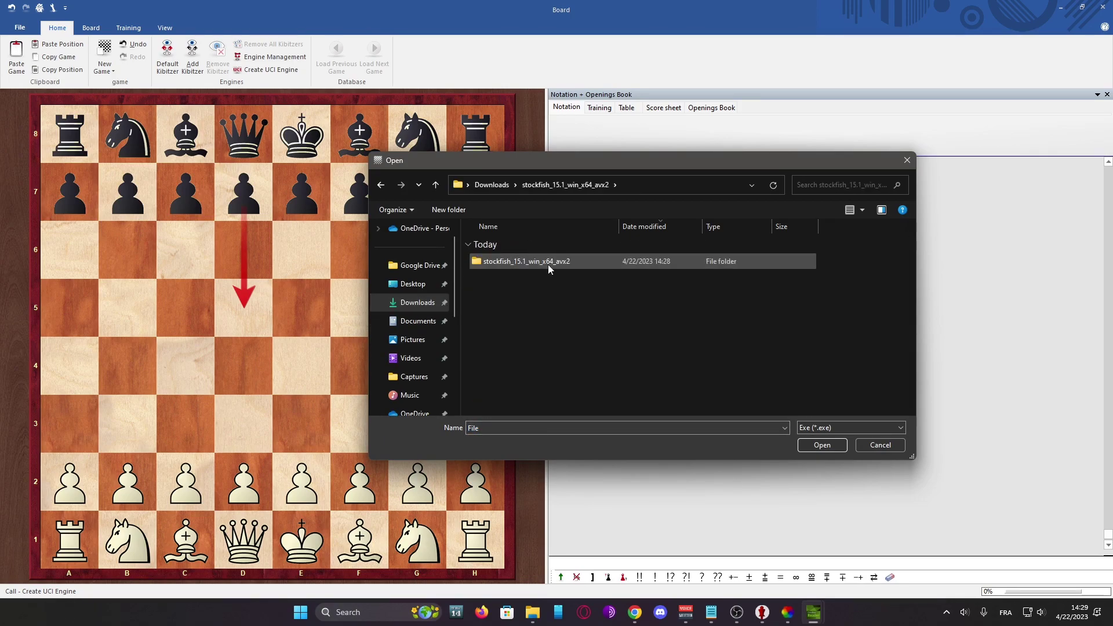
double_click(548, 264)
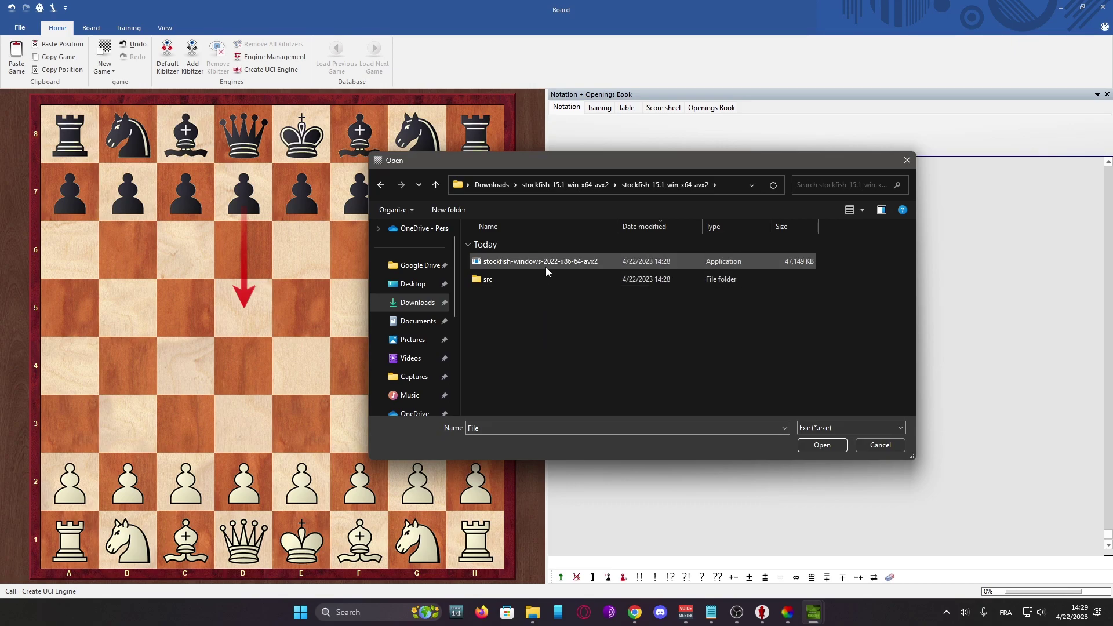
click(545, 262)
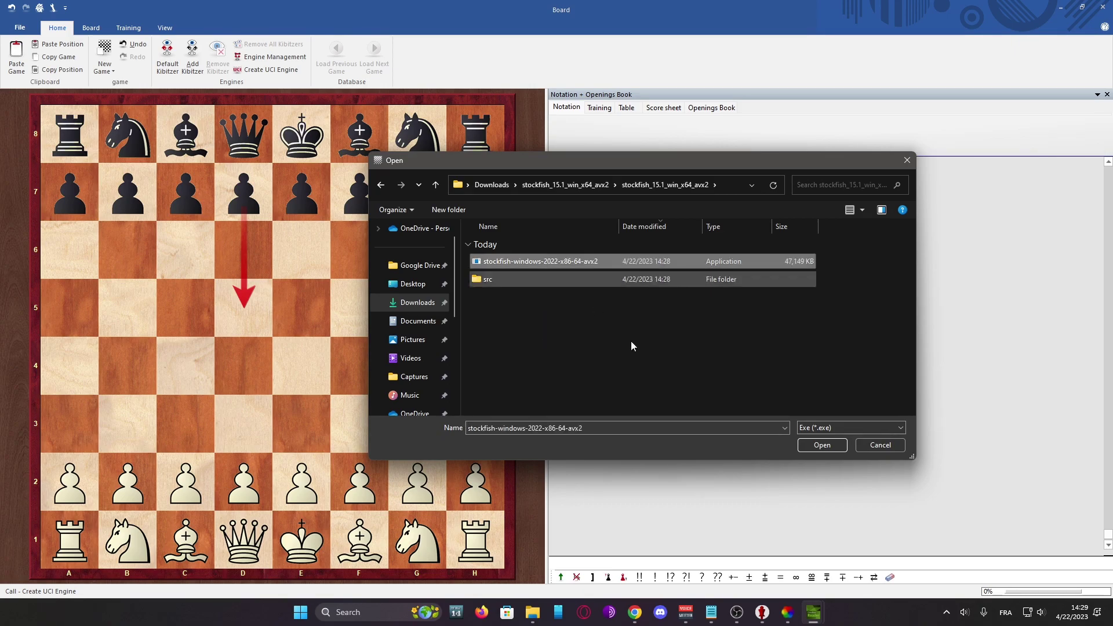
click(820, 446)
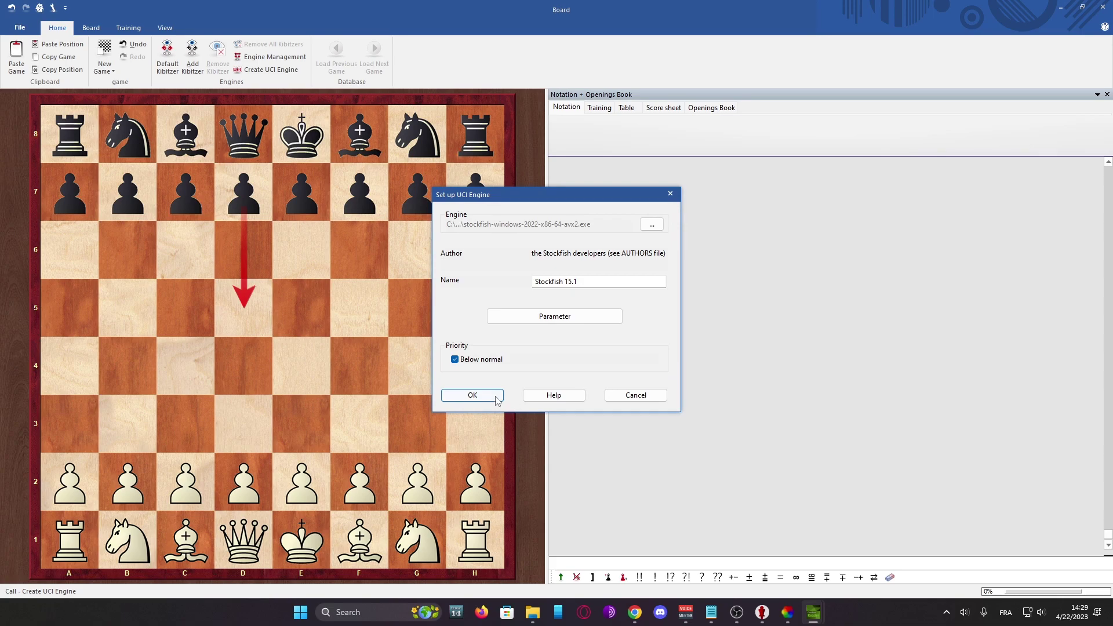
click(495, 399)
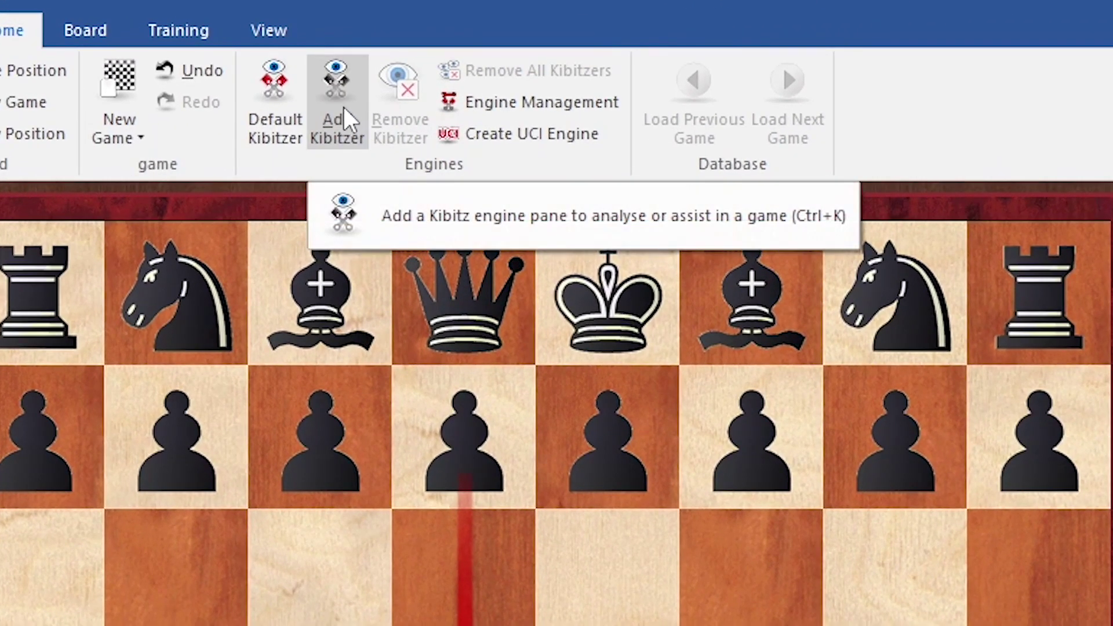
Step: Add a kibitzer to the board, choosing Stockfish 15.1 as the engine to load
click(193, 59)
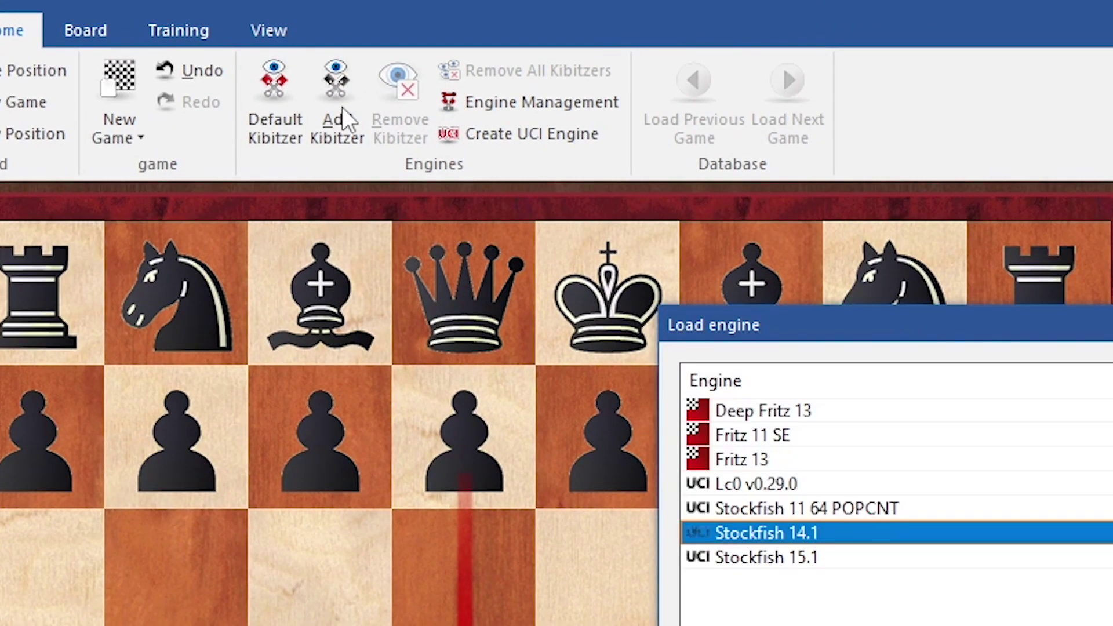
click(850, 561)
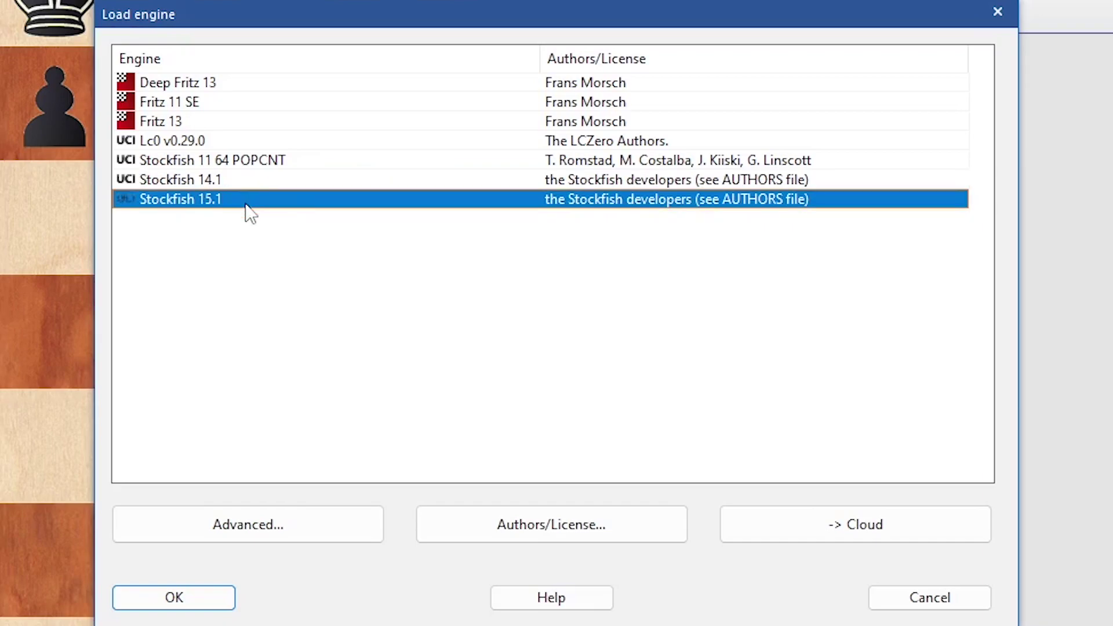
click(380, 304)
click(330, 203)
click(261, 180)
click(257, 160)
click(255, 143)
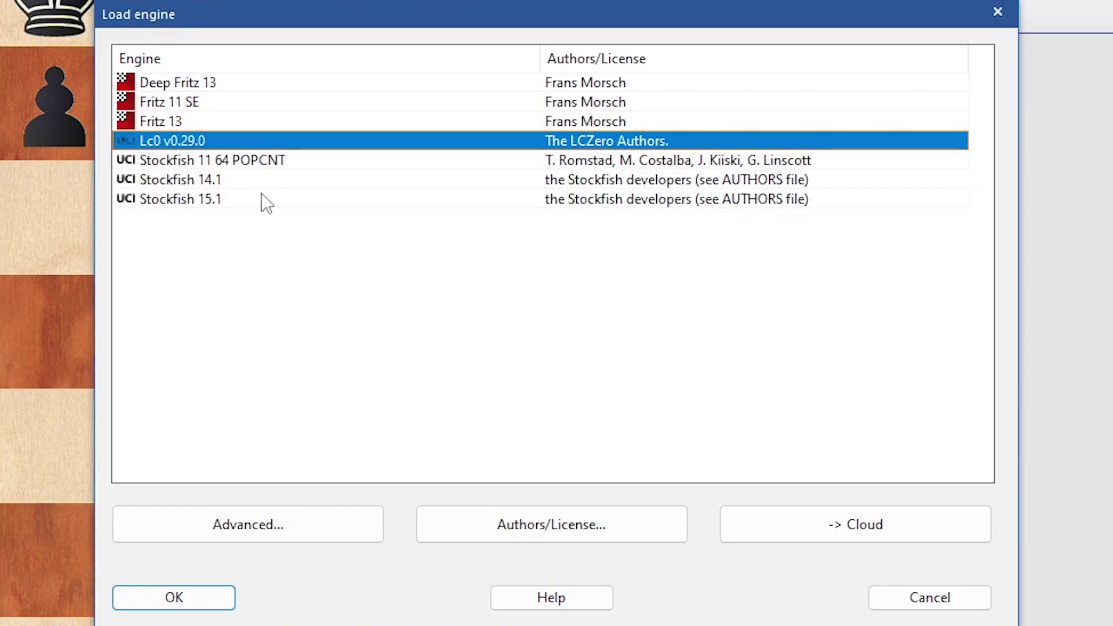
click(265, 200)
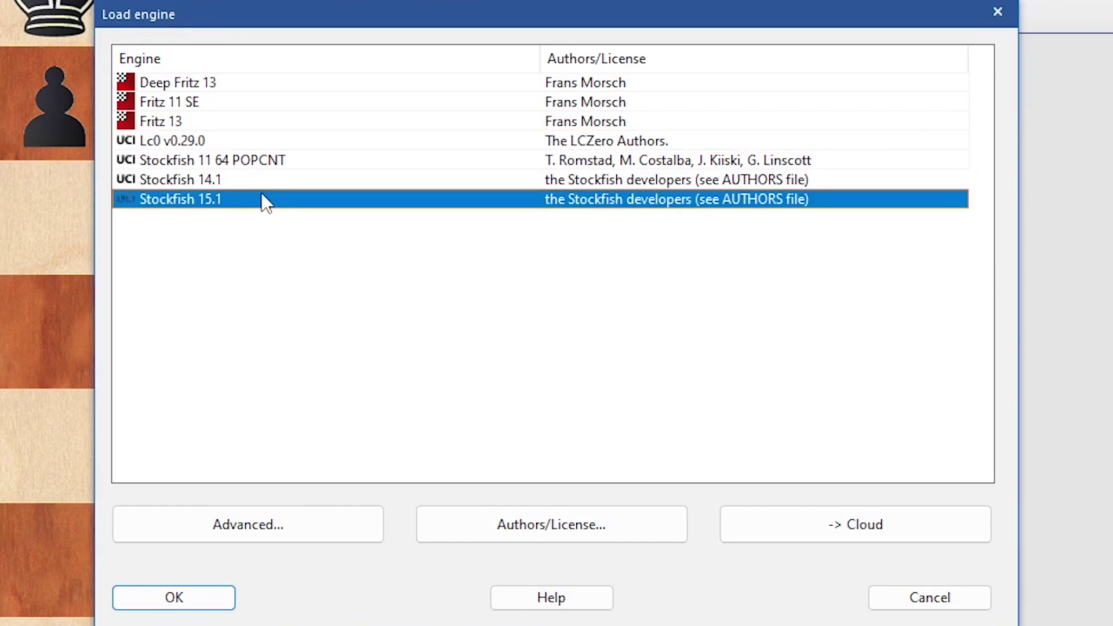
click(189, 599)
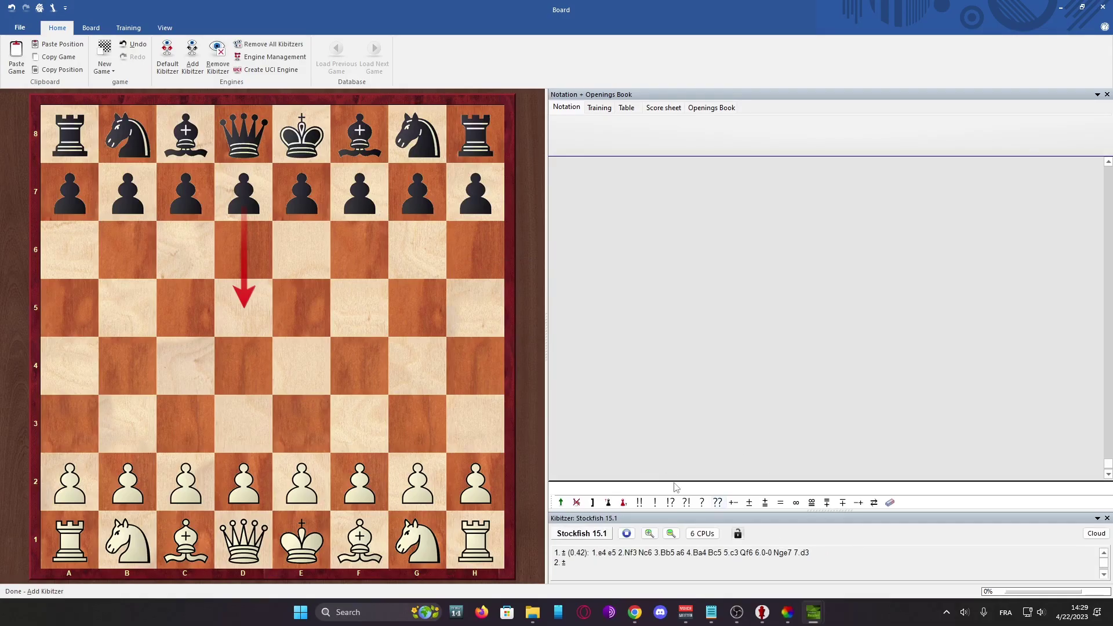
Step: Enlarge the Stockfish 15.1 analysis pane, play 1.e4 for White and advance Black's f-pawn
drag(673, 481, 670, 418)
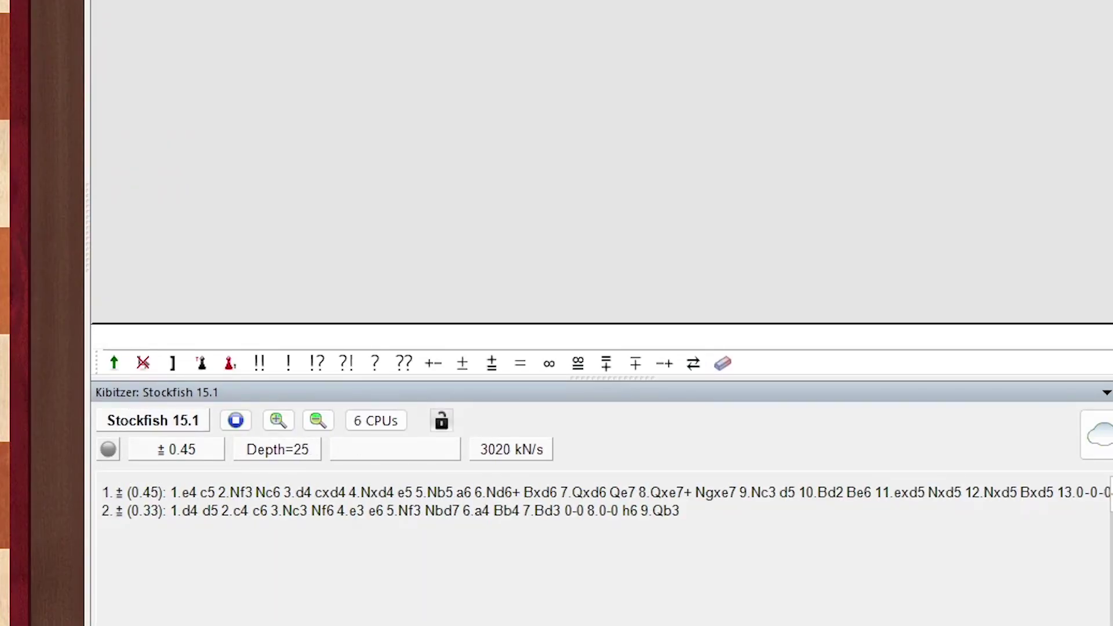
drag(302, 483, 302, 366)
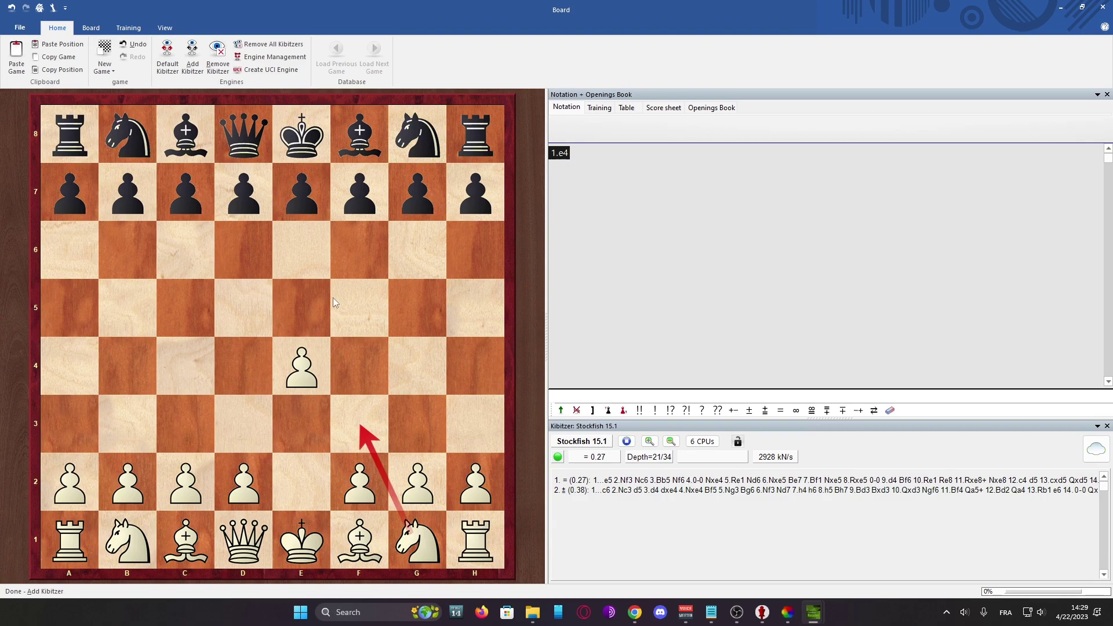
drag(359, 191, 361, 341)
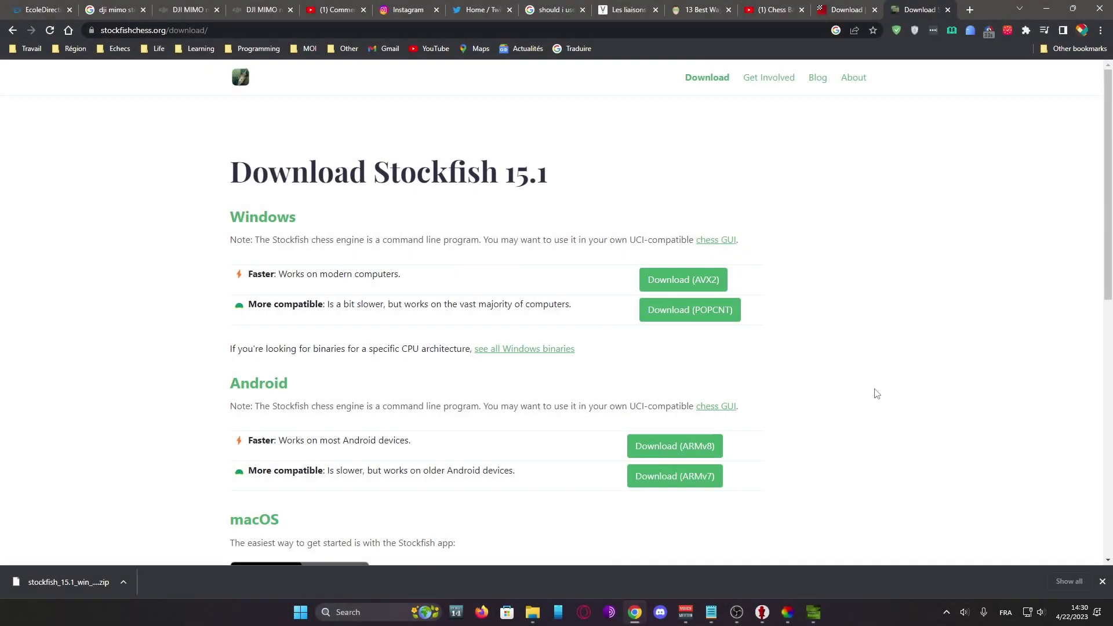
Step: Switch from Chrome to the main ChessBase Reader 2017 window and browse the Chessbase_Fritz_Trainer_DVD_Megabase_SDVL folder on drive D
mouse_move(814, 610)
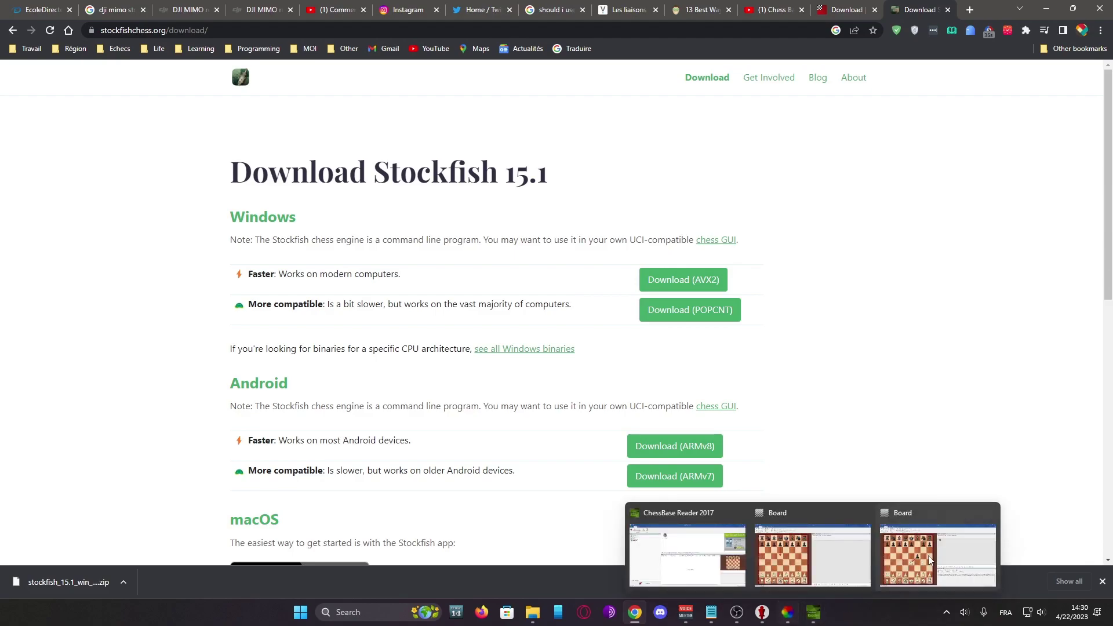
click(847, 559)
click(668, 548)
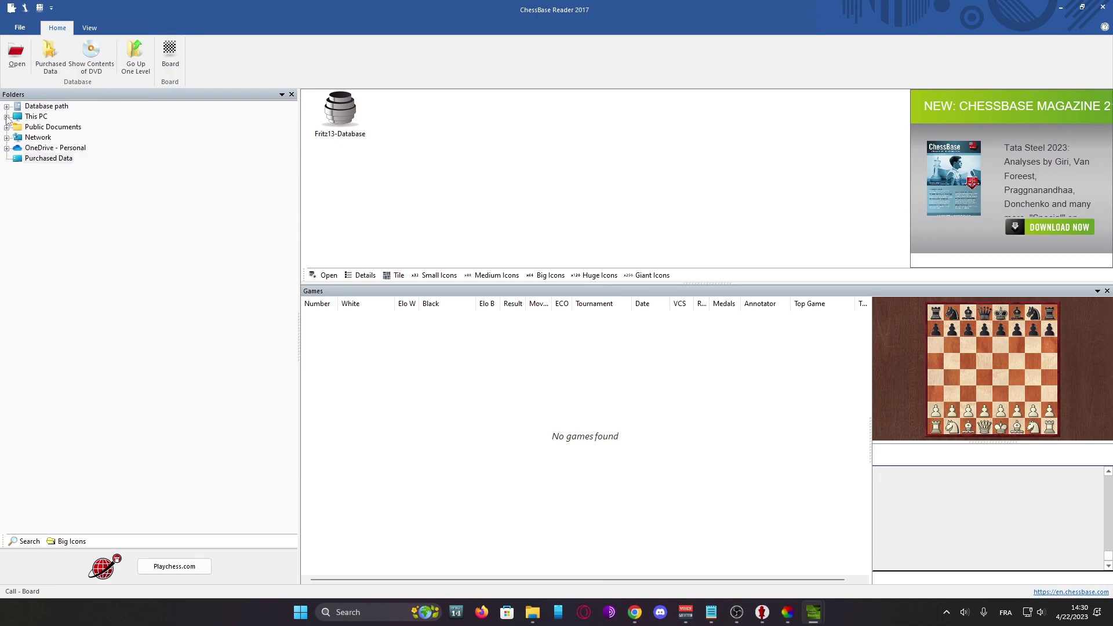
click(7, 116)
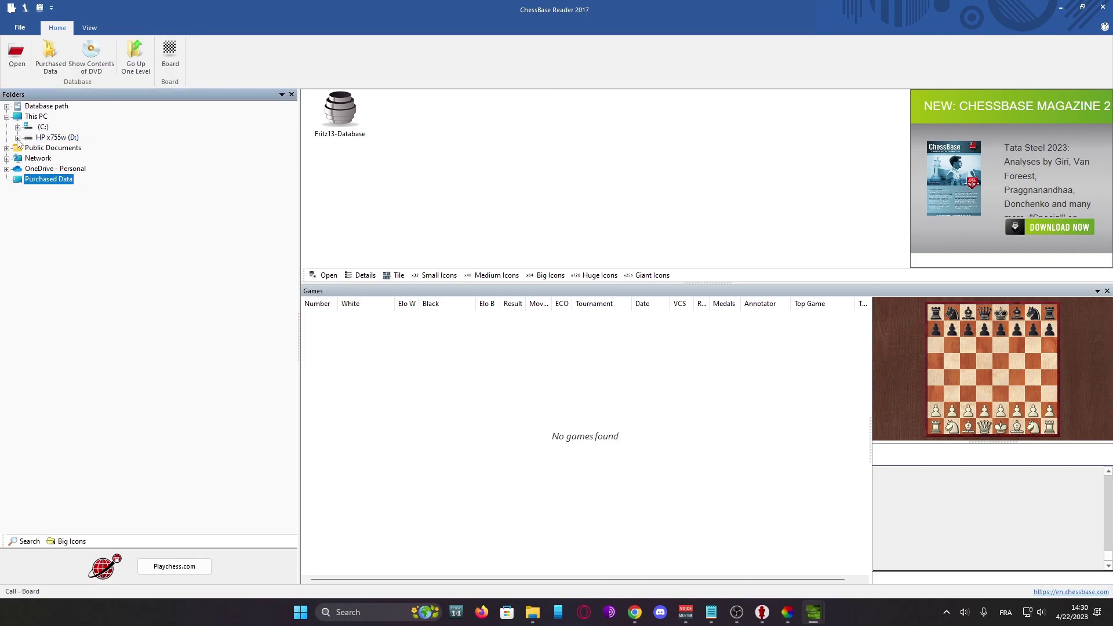
click(17, 138)
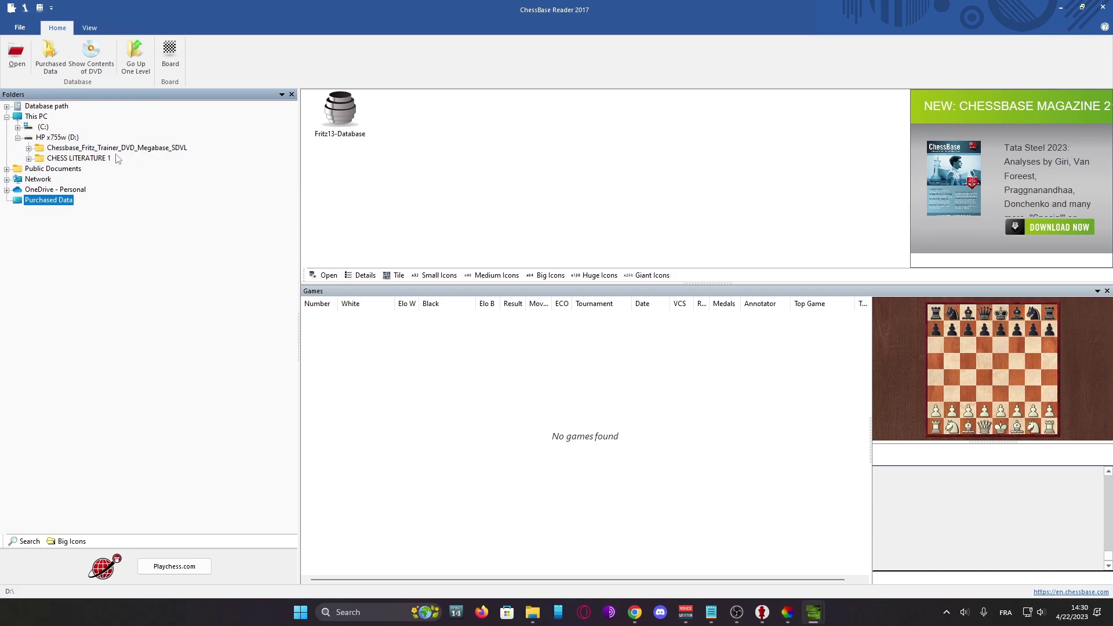
click(65, 150)
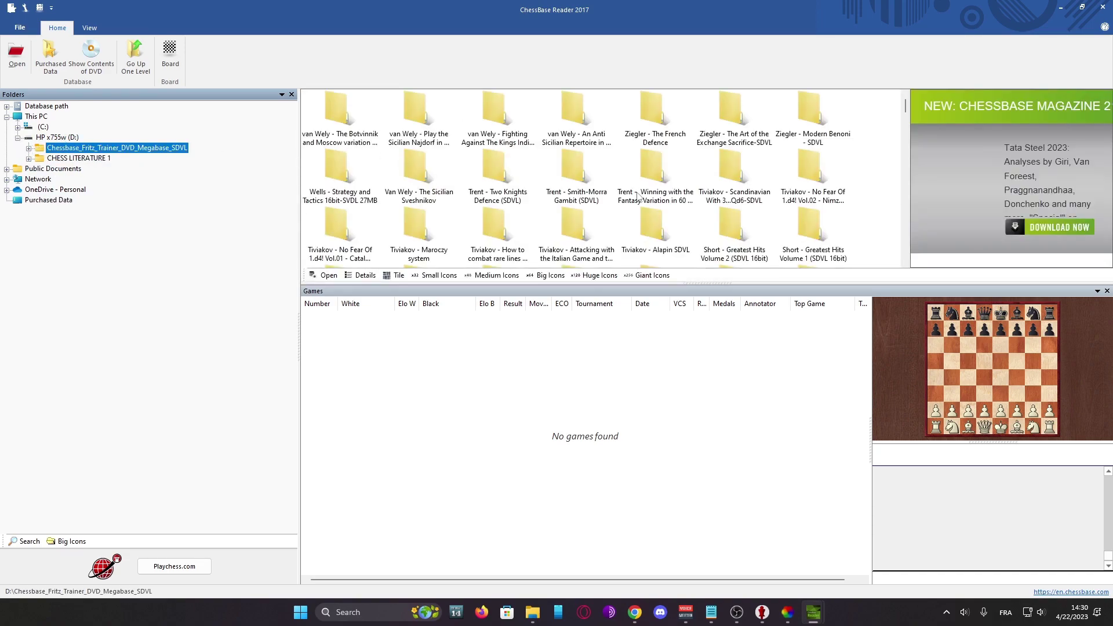
scroll(611, 193, down, 5)
scroll(610, 193, down, 8)
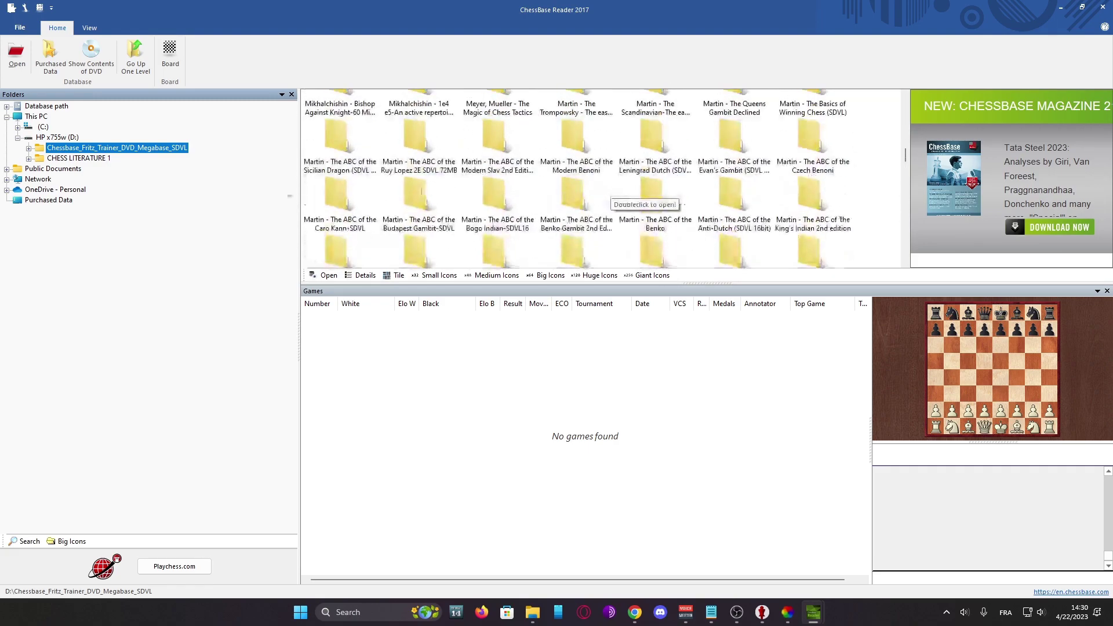
Step: Expand the trainer folder, select Martin - First Steps to Defence - RESTORE and open its "First steps to defence" database
click(28, 149)
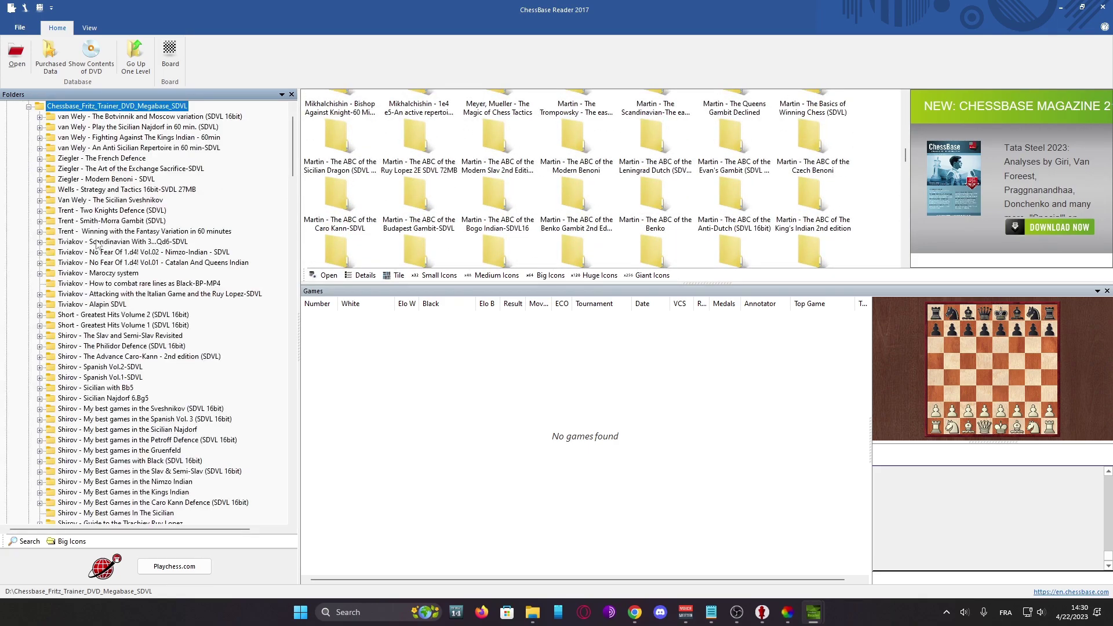
scroll(173, 347, down, 10)
scroll(197, 373, down, 15)
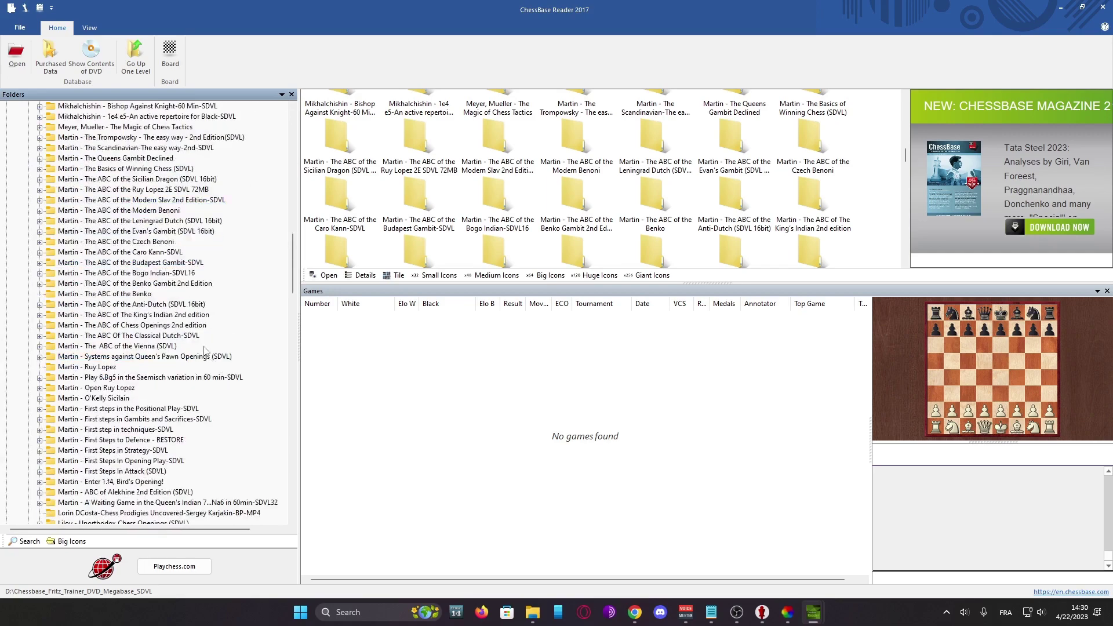
click(139, 348)
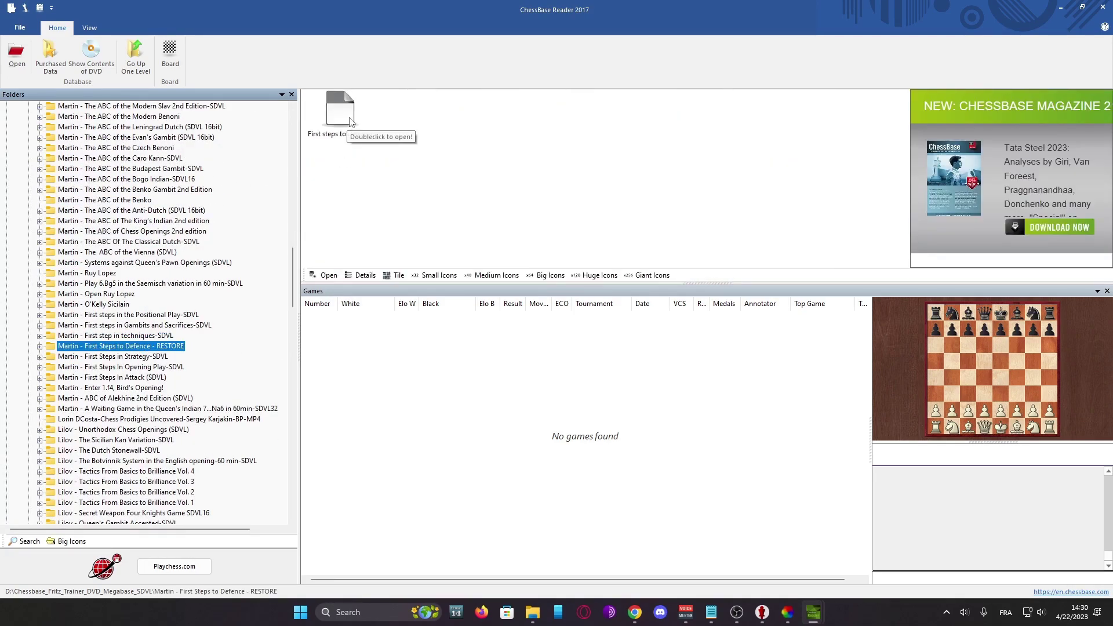
click(346, 99)
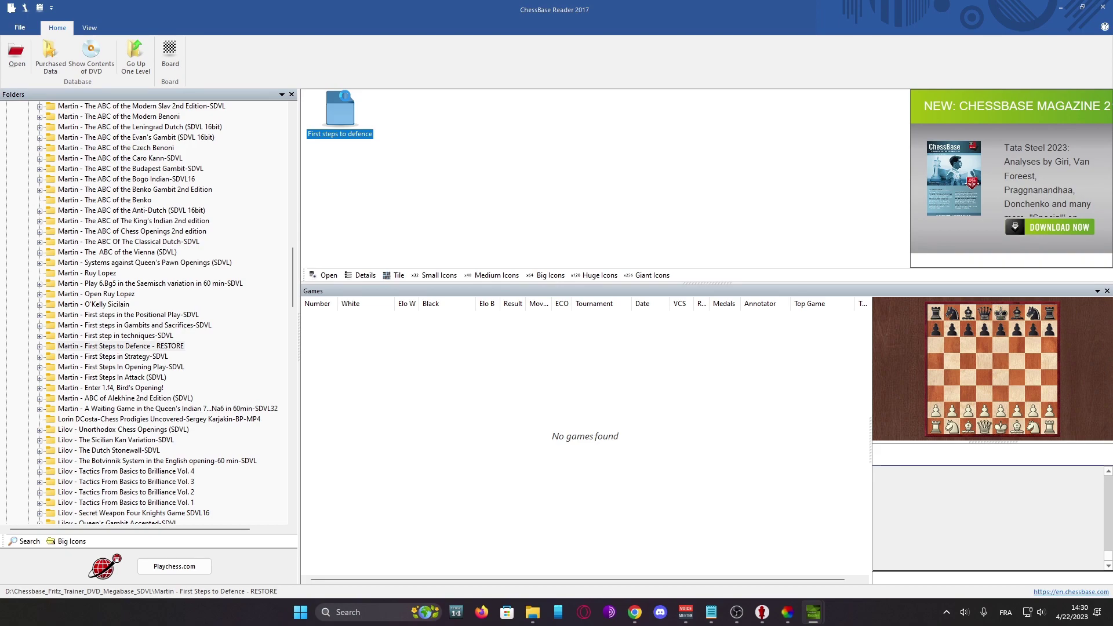
key(Return)
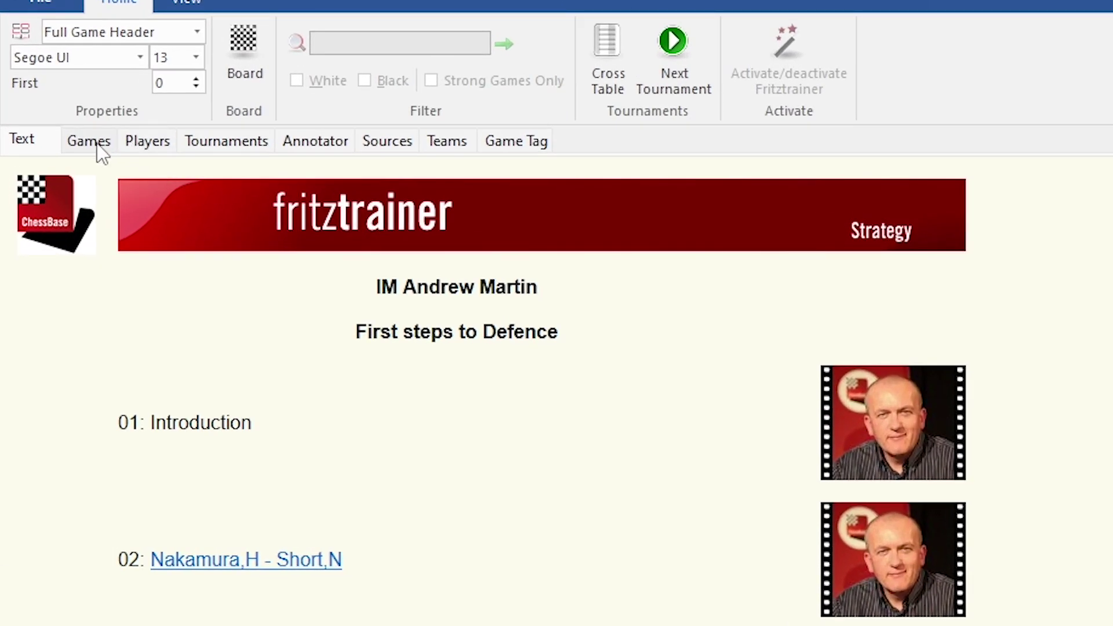
Step: Look through the trainer's text contents, show its list of games and open game 2, Nakamura against Short
scroll(978, 528, down, 10)
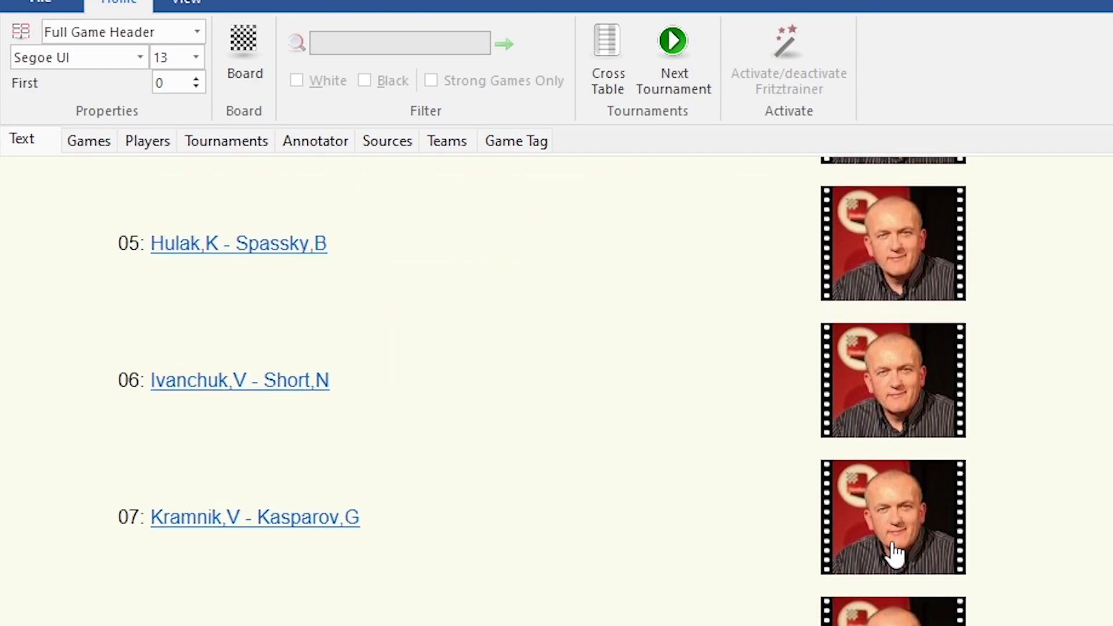
click(93, 142)
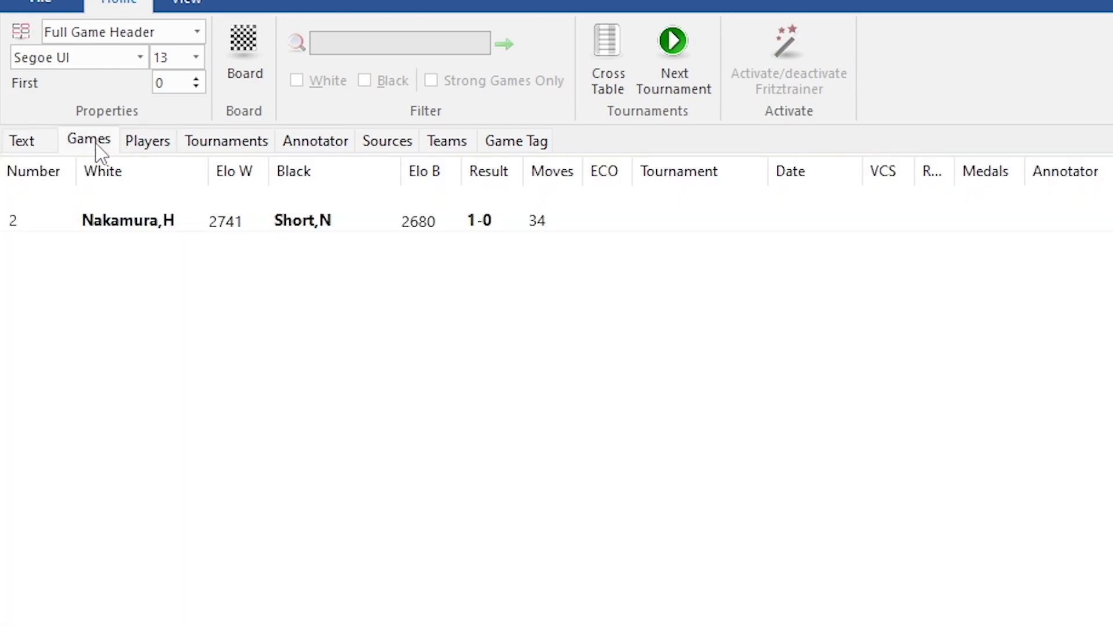
double_click(197, 220)
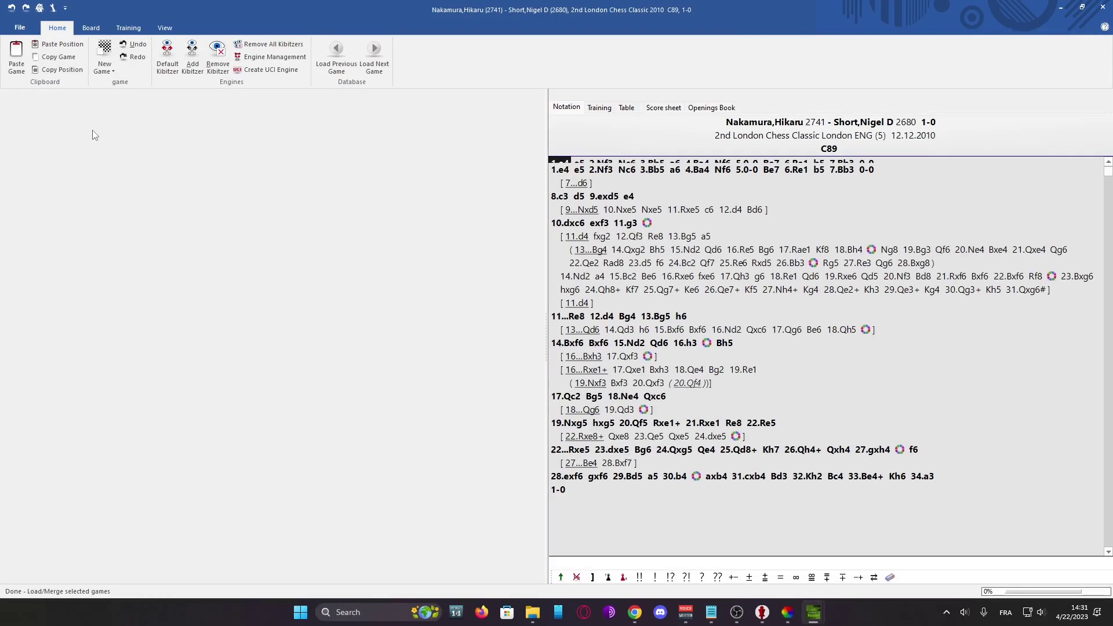
Step: Advance the Nakamura–Short game to 3.Bb5 and add Stockfish 15.1 as a kibitzer
scroll(92, 129, down, 5)
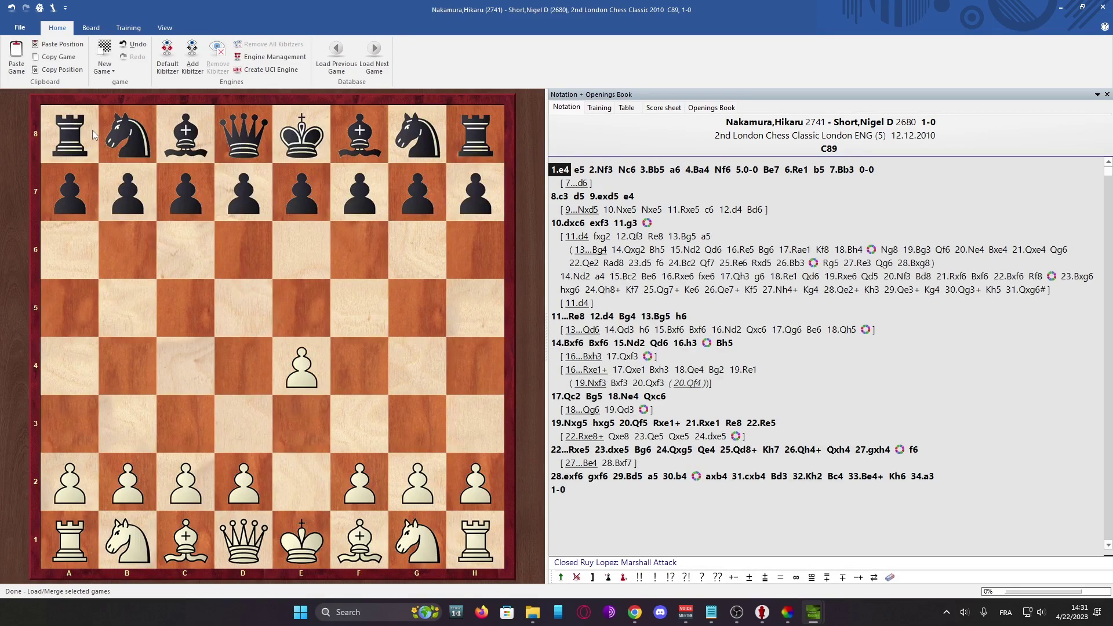
click(192, 57)
click(458, 241)
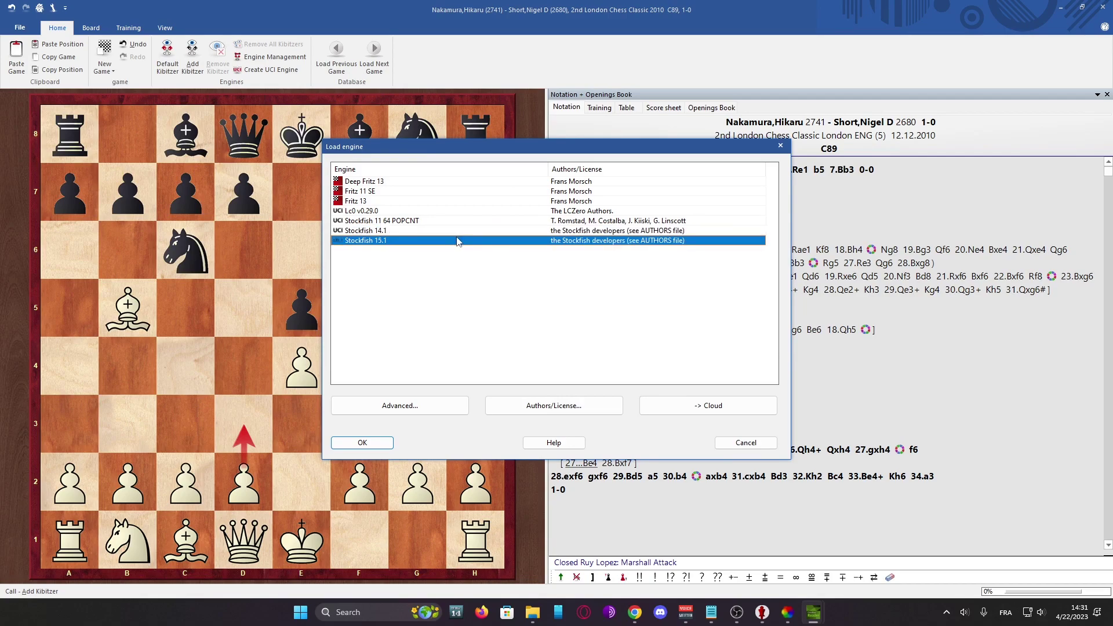
click(391, 440)
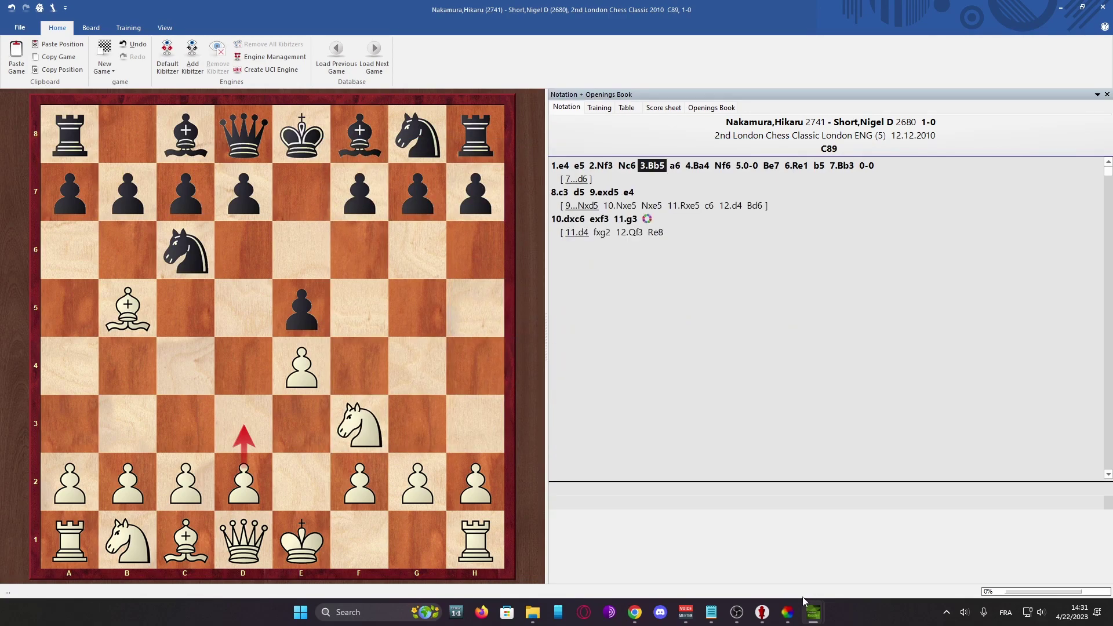
mouse_move(783, 614)
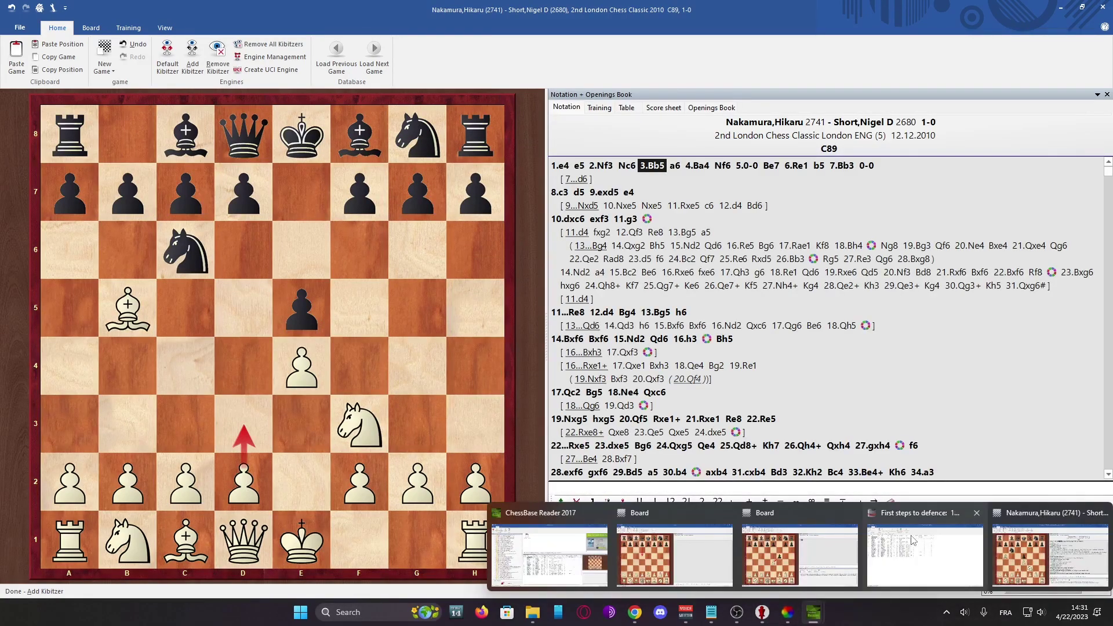
Step: Try Black's 3...Ba3 as a variation for engine evaluation, and return to the position after 3.Bb5
mouse_move(805, 548)
click(851, 514)
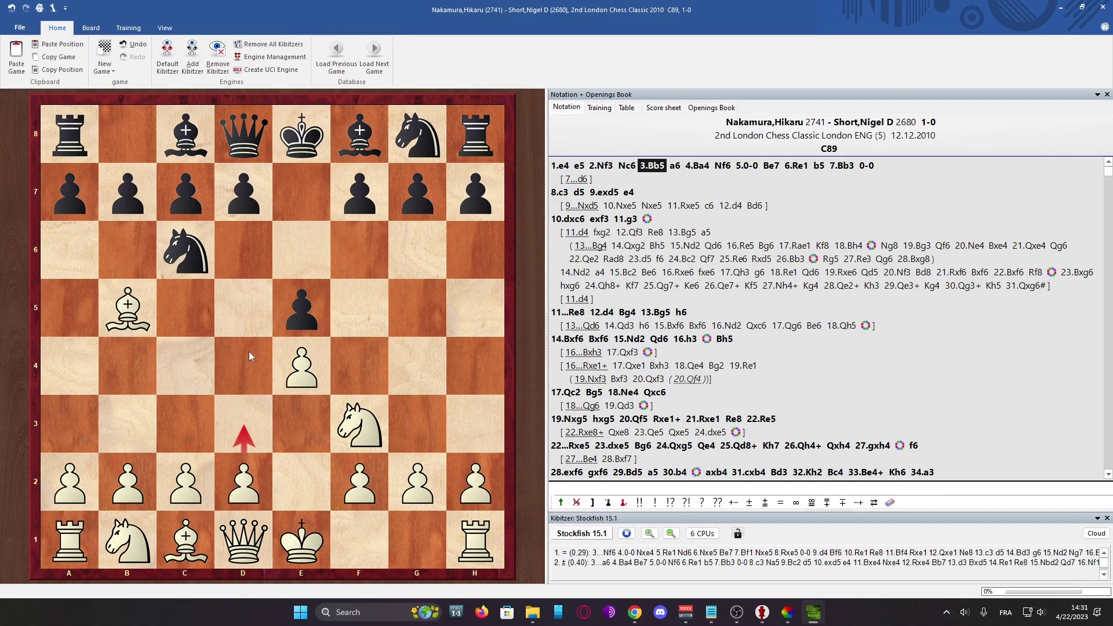
drag(360, 134, 70, 424)
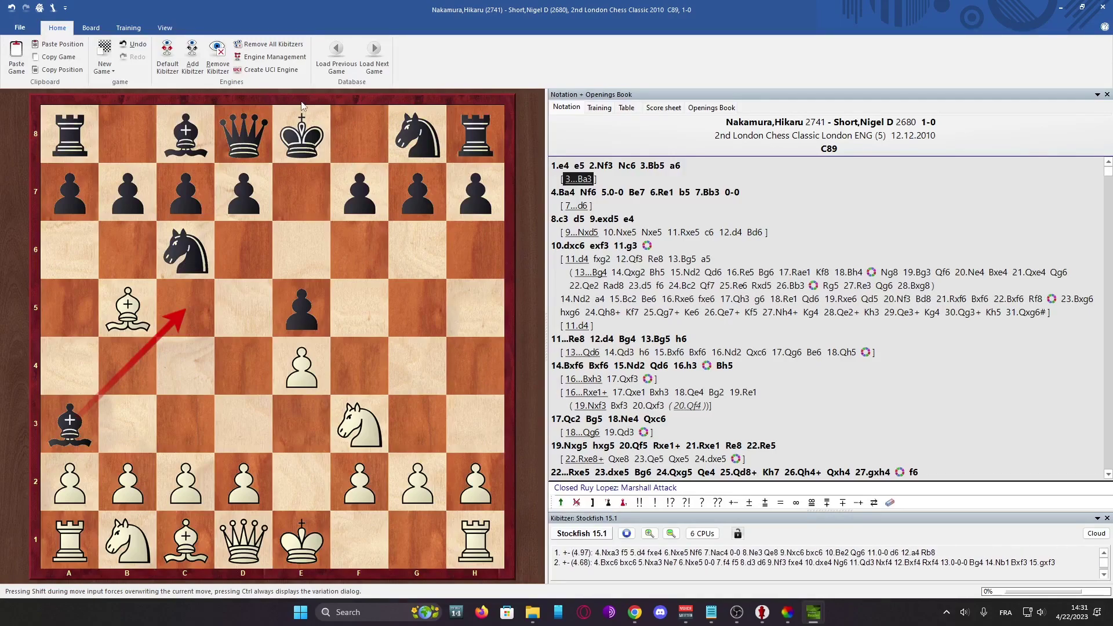
key(Left)
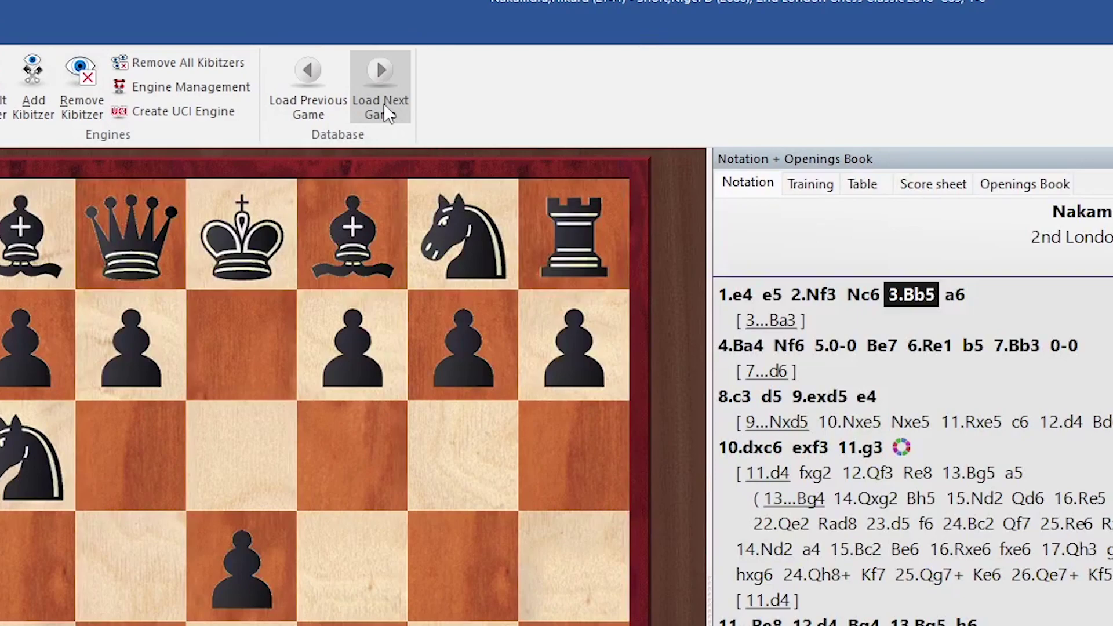
Step: Advance two games in the database to Larsen against Schmidt, and close the game window
click(398, 78)
click(400, 78)
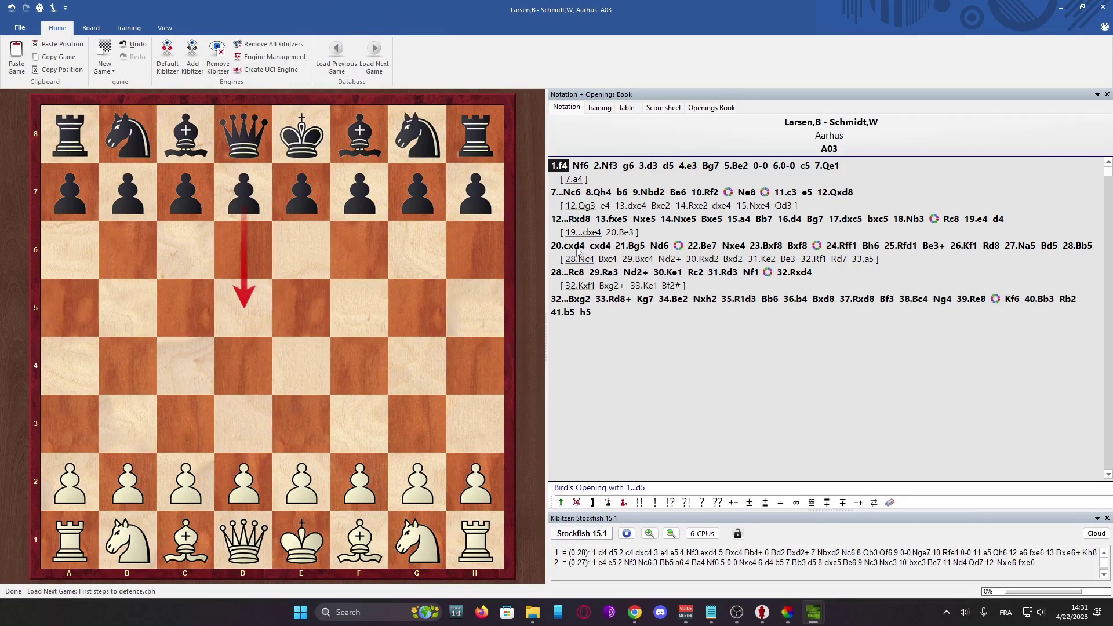
click(1102, 7)
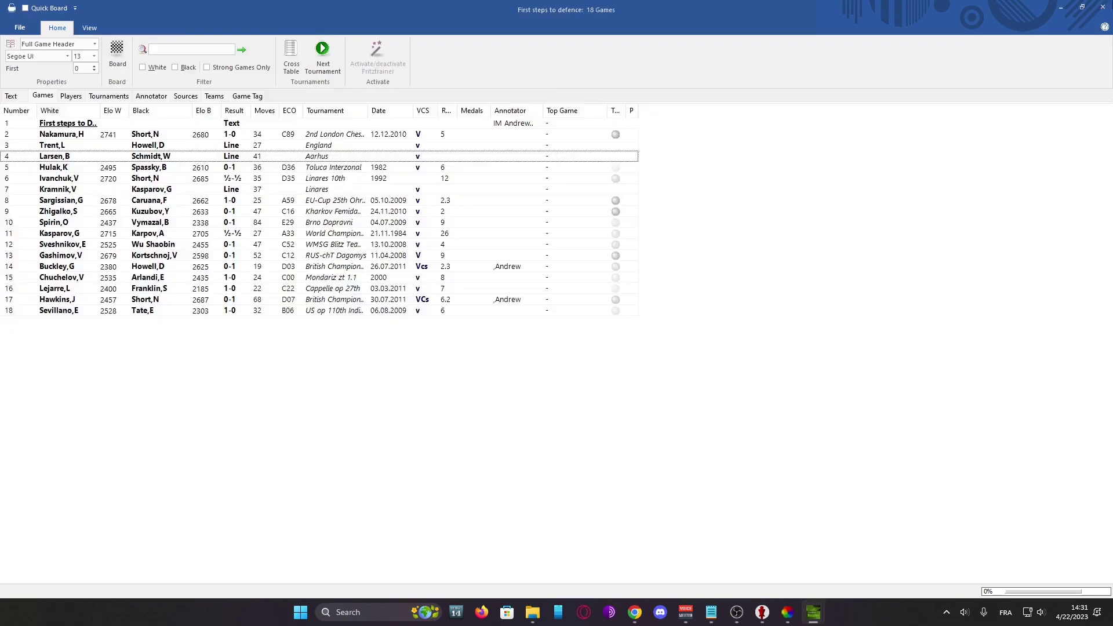
Step: Show the database's text contents and check the available file commands and recent databases
click(316, 413)
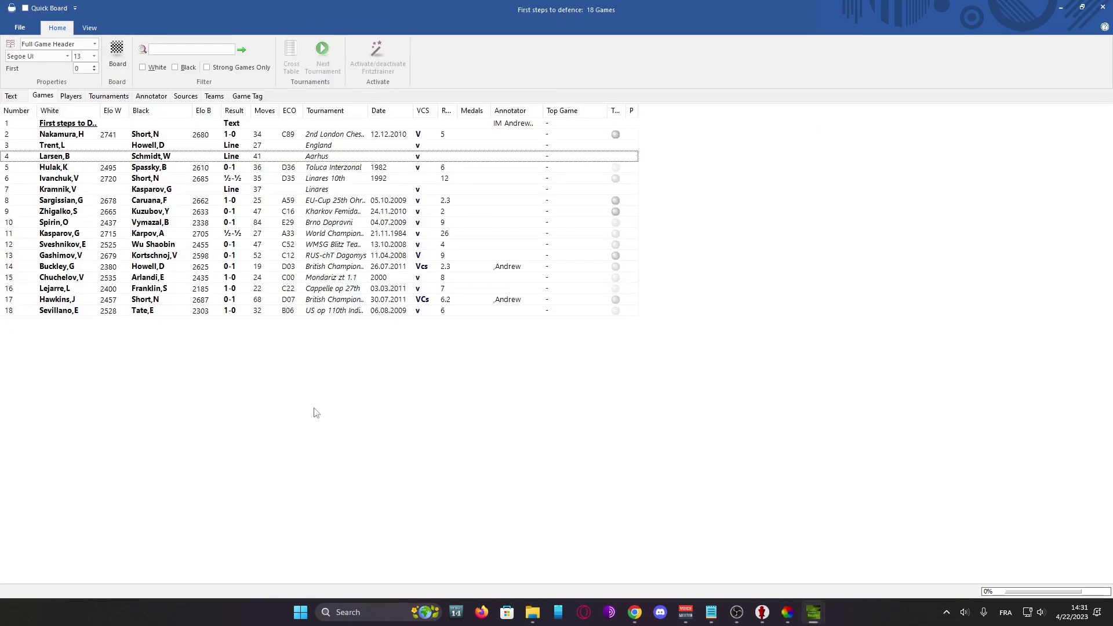
click(21, 97)
click(29, 33)
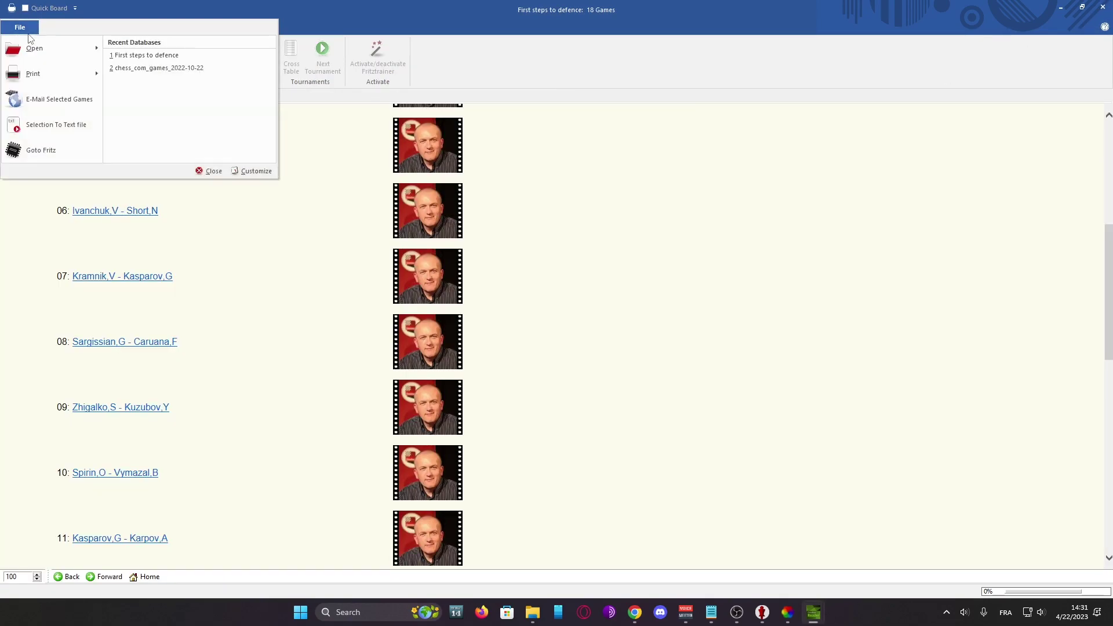
click(23, 33)
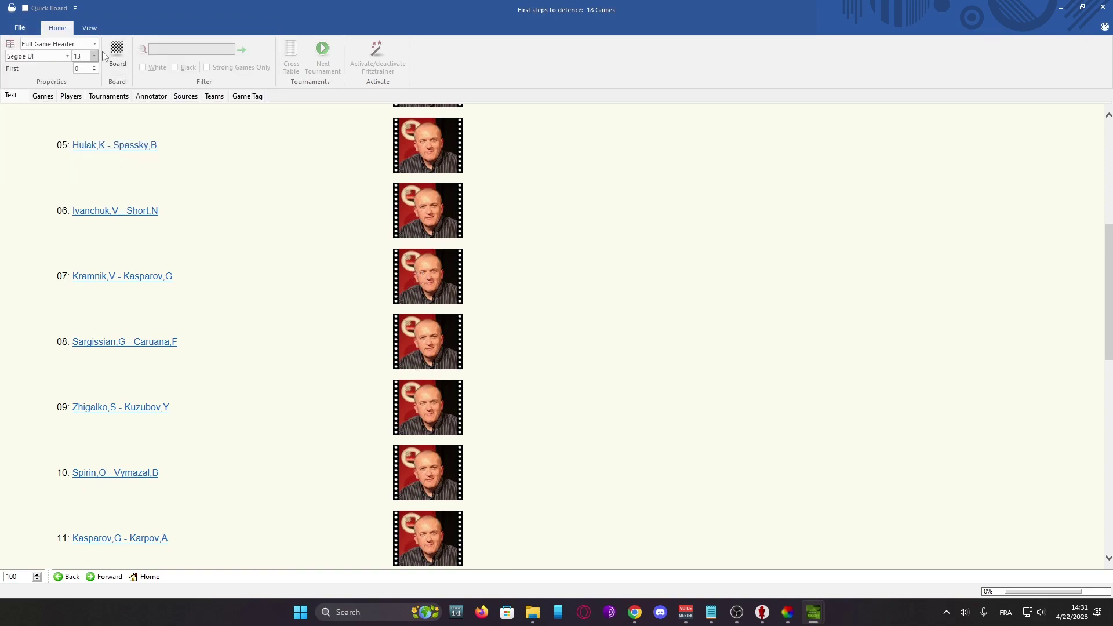
Step: Open a new empty game board, review its Board Design settings without changing them, and close the board window
click(123, 56)
right_click(321, 256)
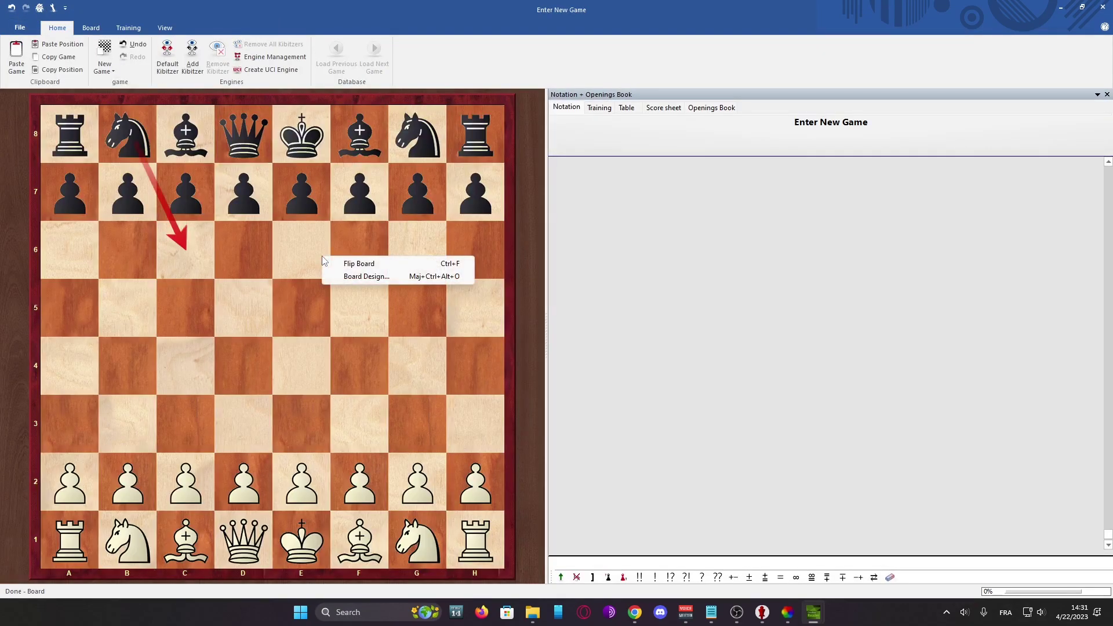
click(349, 278)
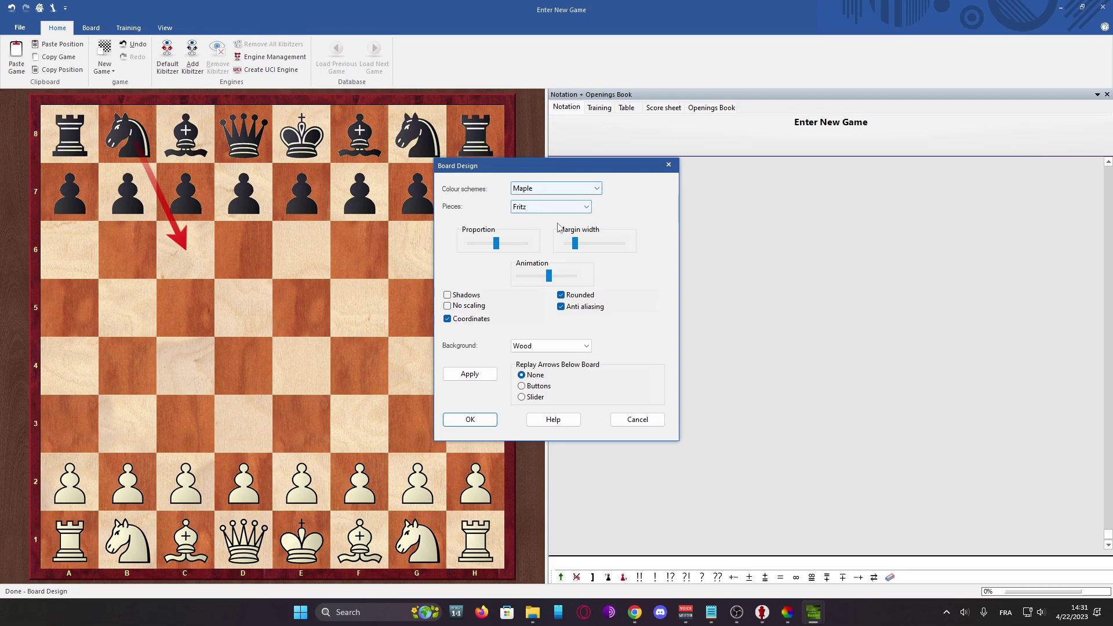
click(669, 160)
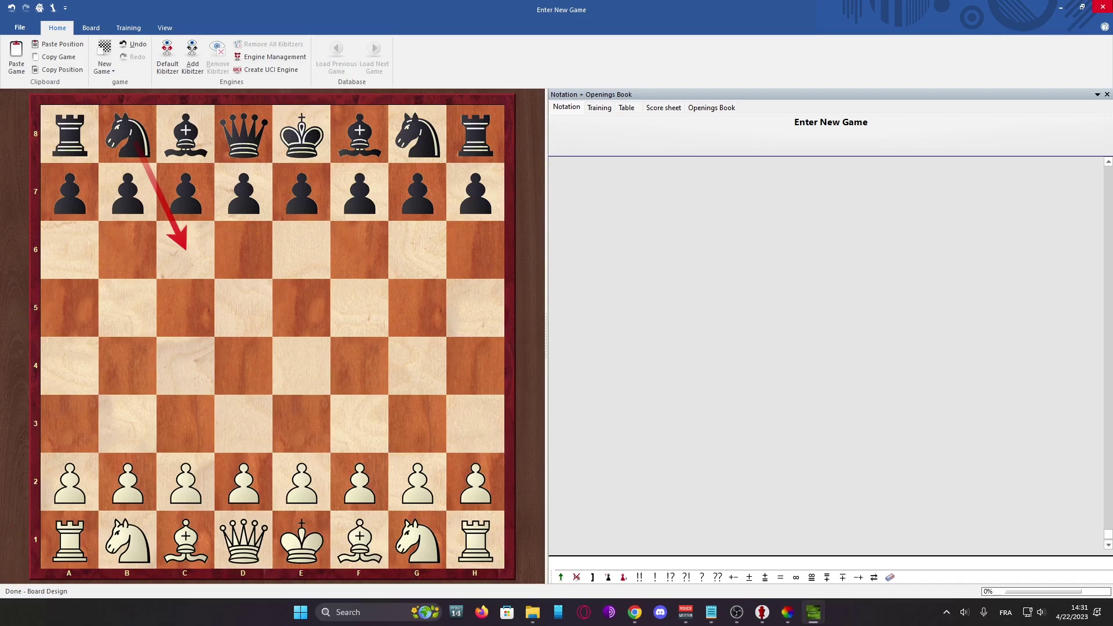
click(1103, 7)
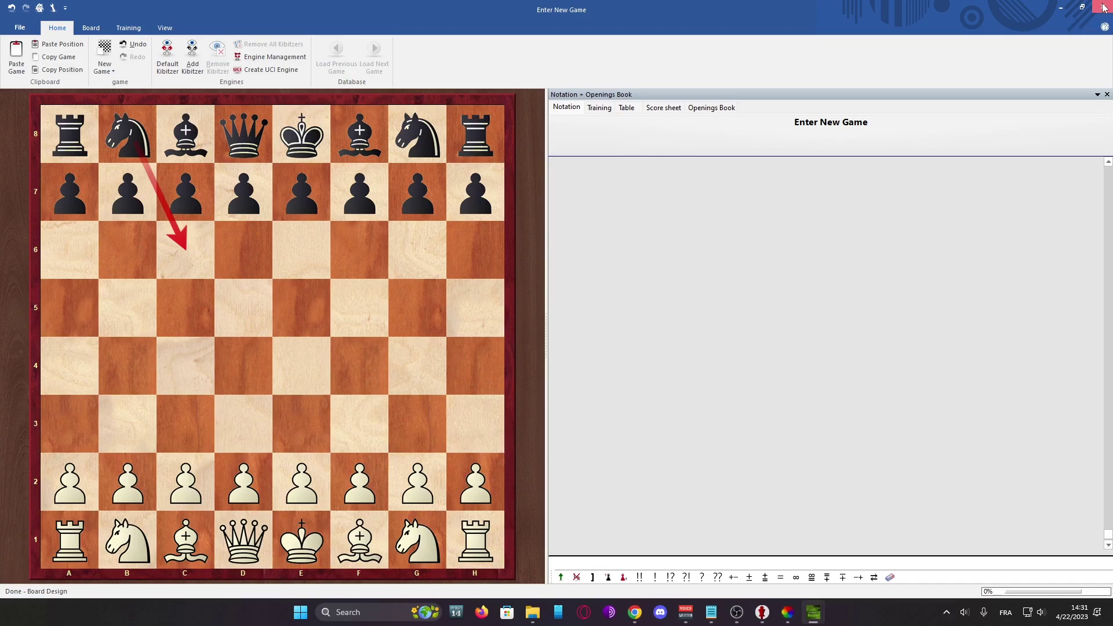